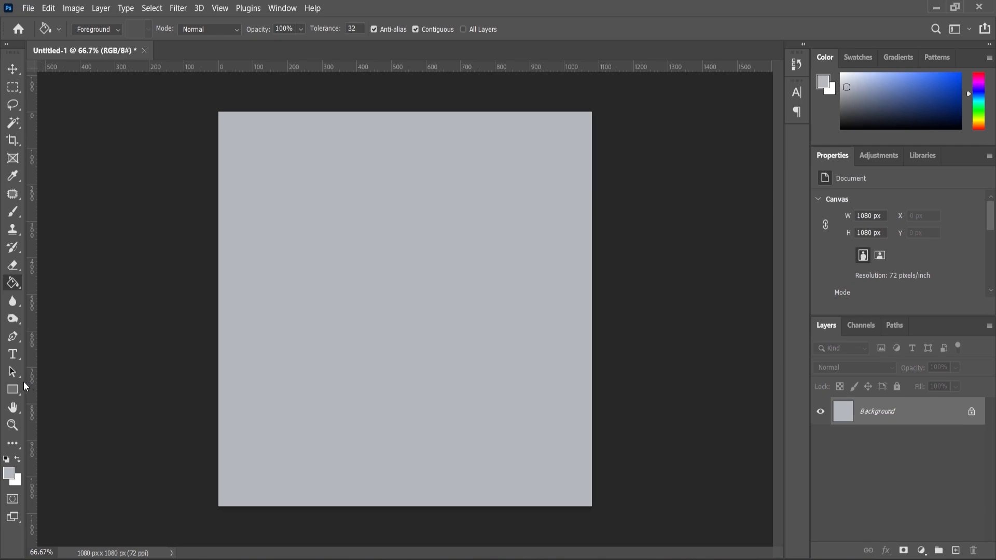
# Step: Paint a soft white glow on a new layer over the canvas's lower-right area with a 1600 px soft brush
pyautogui.click(13, 211)
pyautogui.click(17, 459)
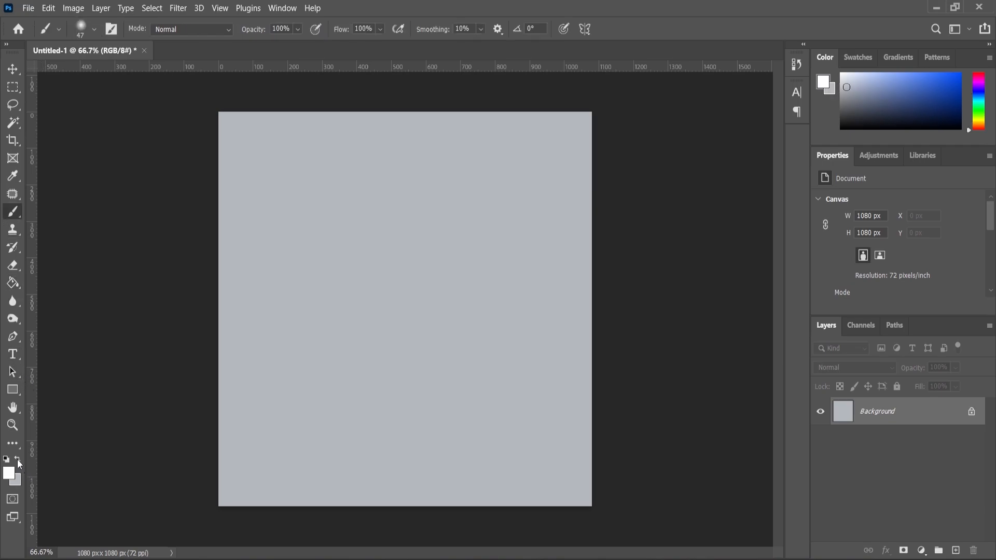
pyautogui.click(956, 551)
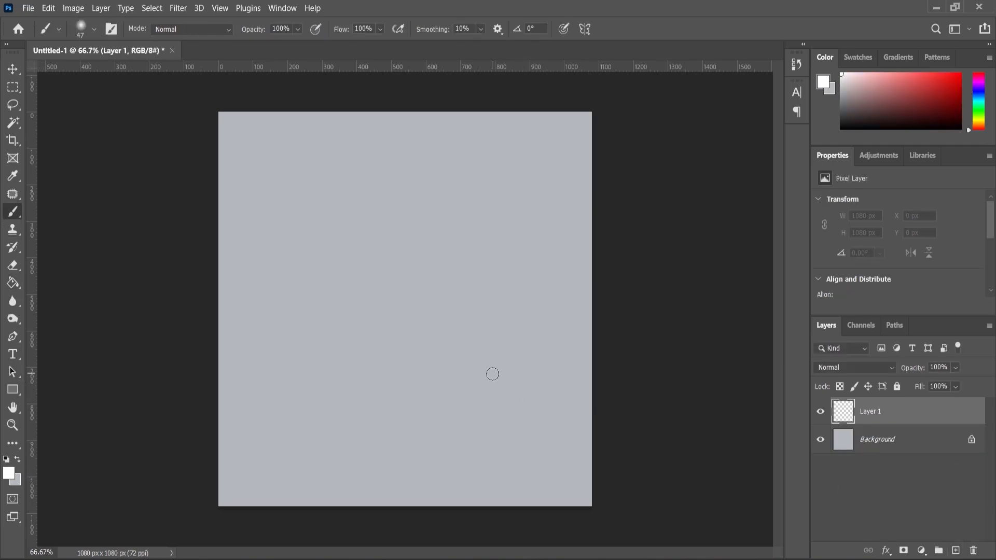
pyautogui.press(']')
pyautogui.press(']')
pyautogui.press(']')
pyautogui.press(']')
pyautogui.press(']')
pyautogui.press(']')
pyautogui.press(']')
pyautogui.press(']')
pyautogui.press(']')
pyautogui.press(']')
pyautogui.press(']')
pyautogui.press(']')
pyautogui.press(']')
pyautogui.press(']')
pyautogui.press(']')
pyautogui.press(']')
pyautogui.press(']')
pyautogui.press(']')
pyautogui.press(']')
pyautogui.press(']')
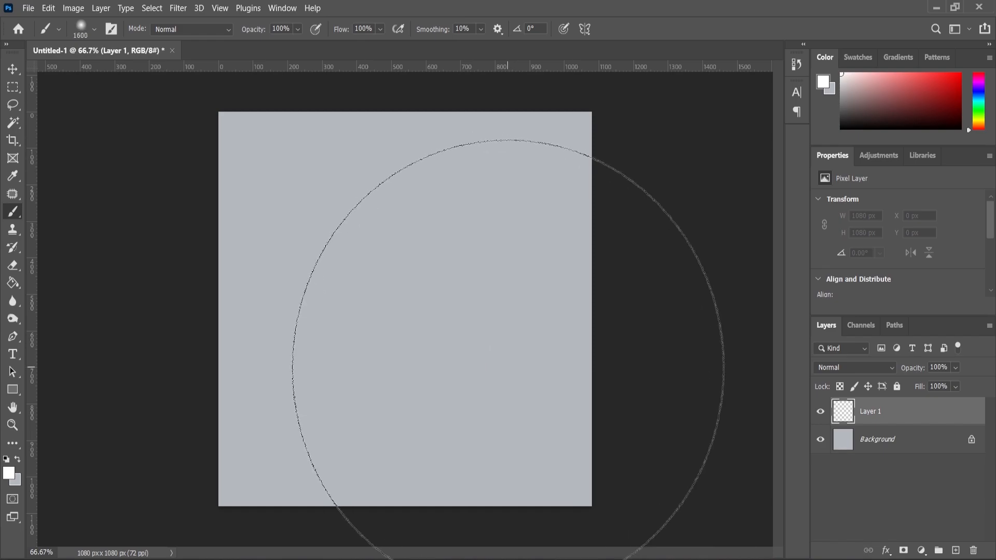
pyautogui.click(508, 369)
pyautogui.click(499, 352)
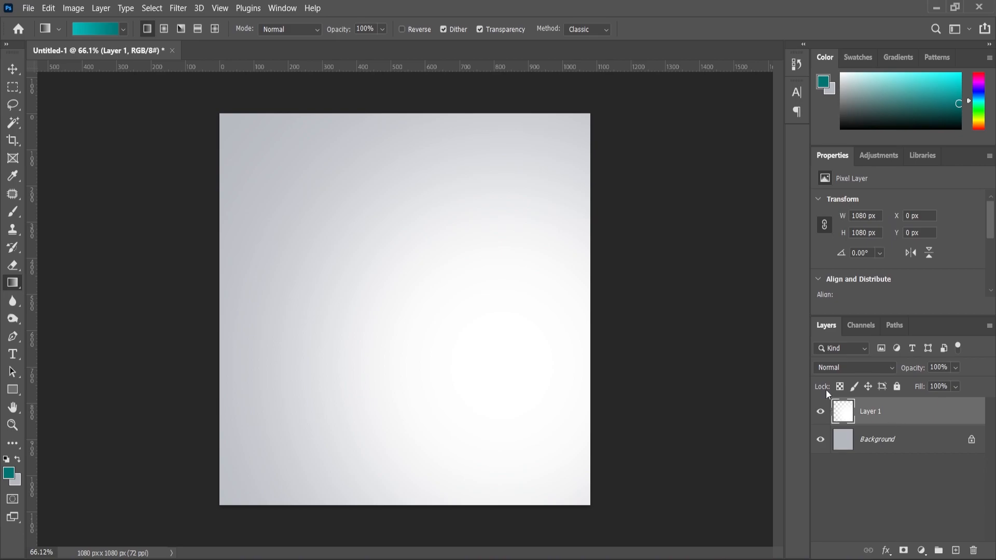
# Step: Add another new layer and select a full-width band about 145 px tall along the canvas's upper edge
pyautogui.click(955, 551)
pyautogui.click(13, 87)
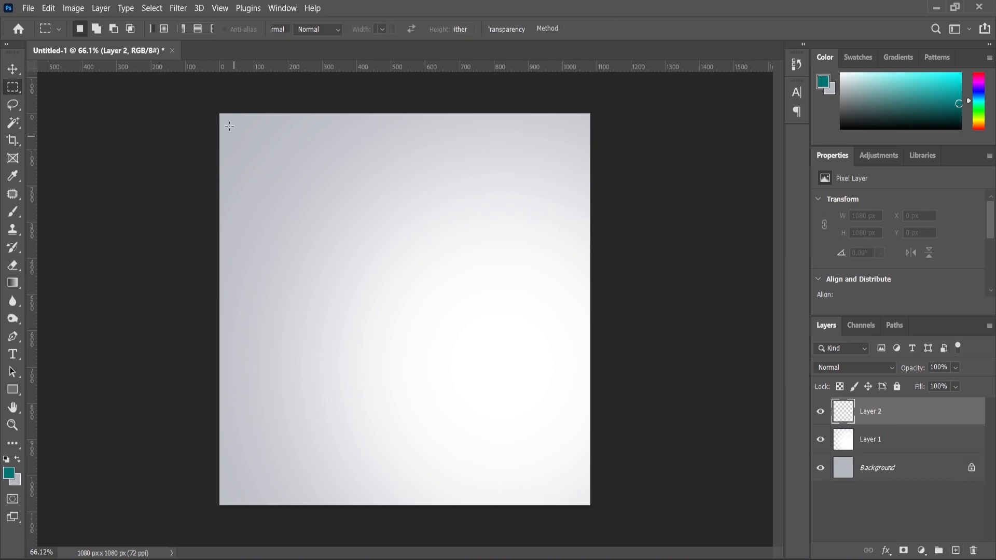
pyautogui.moveTo(219, 113); pyautogui.dragTo(325, 160)
pyautogui.press('g')
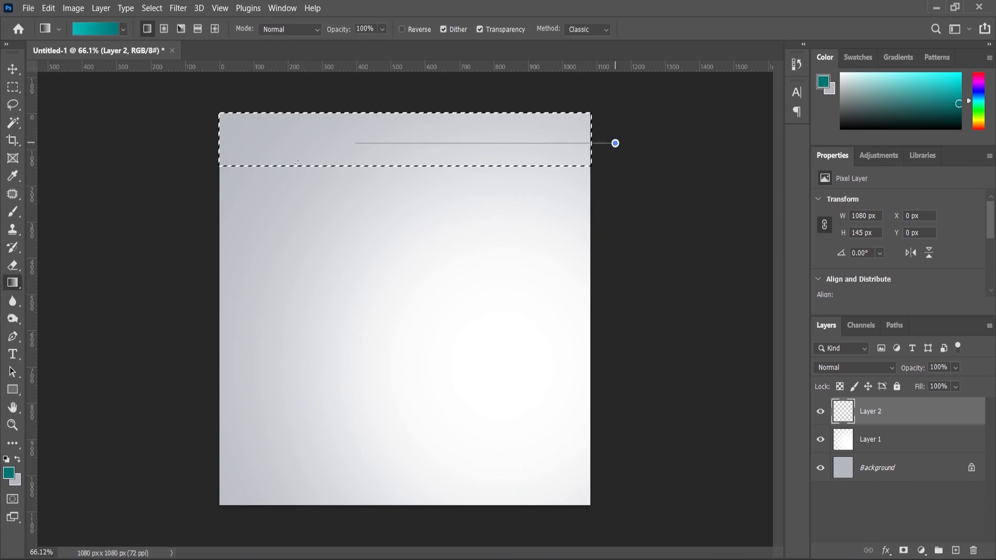
# Step: Fill the selected band with a horizontal linear gradient from light to dark teal, and deselect it
pyautogui.moveTo(169, 180); pyautogui.dragTo(169, 178)
pyautogui.hotkey('ctrl', 'z')
pyautogui.moveTo(210, 139); pyautogui.dragTo(677, 144)
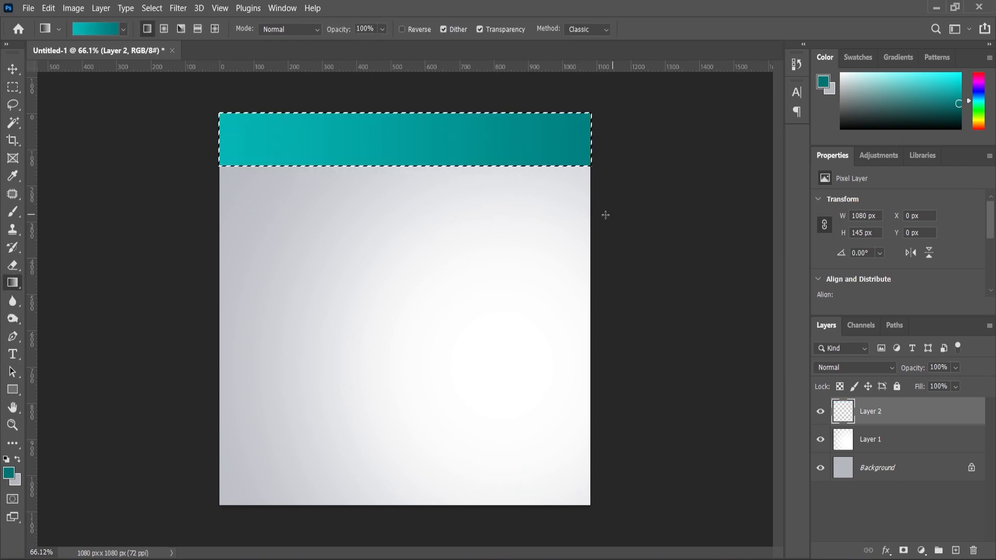
pyautogui.click(14, 69)
pyautogui.hotkey('ctrl', 'd')
pyautogui.click(136, 194)
pyautogui.scroll(-1, 140, 194)
pyautogui.scroll(1, 452, 169)
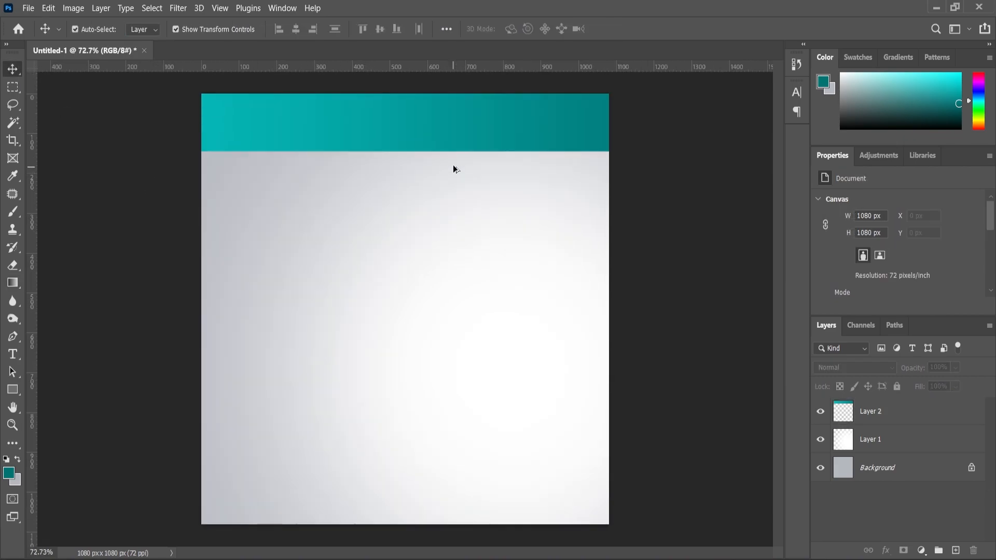
pyautogui.click(472, 156)
pyautogui.click(886, 551)
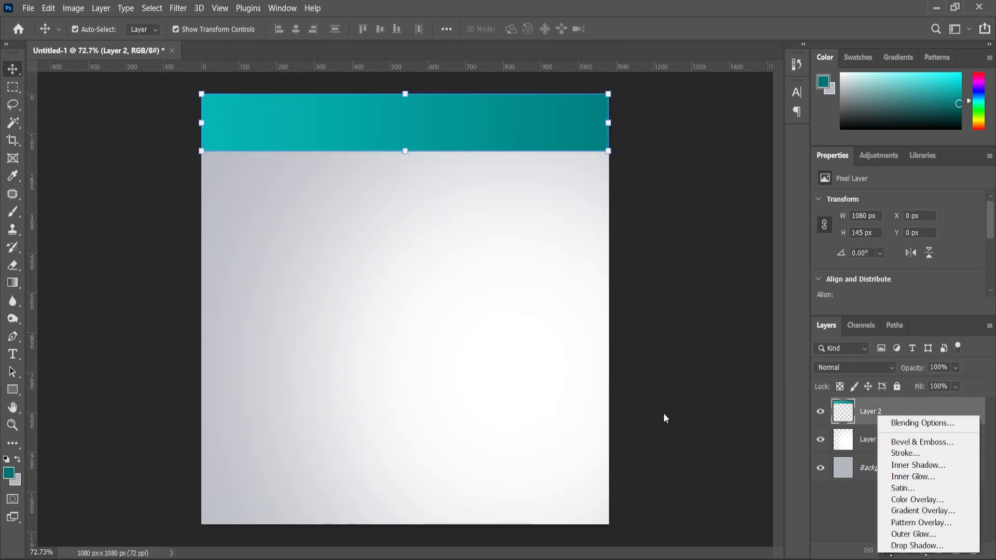
pyautogui.press('Escape')
# Step: Draw a thin rectangle shape about 1088 × 21 px along the lower edge of the teal band
pyautogui.scroll(1, 381, 233)
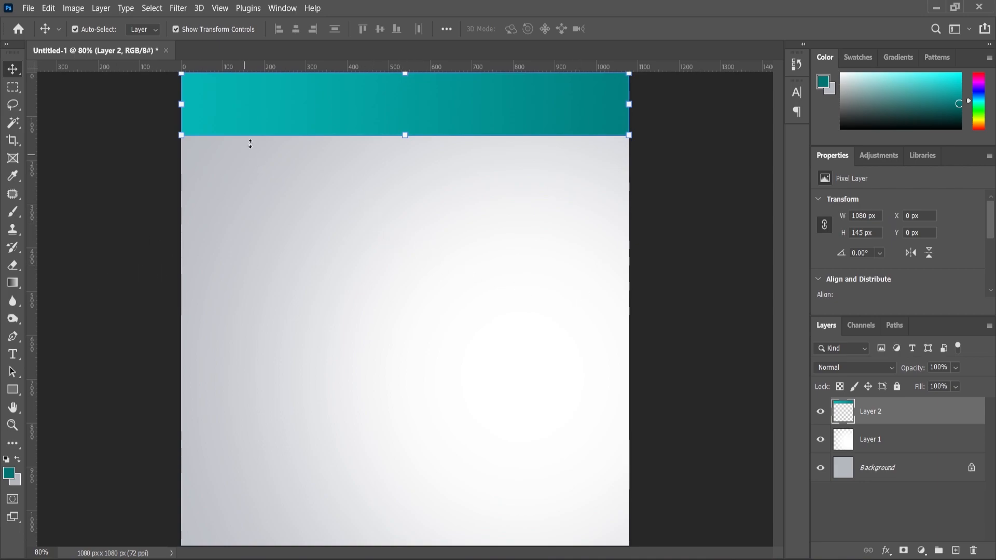
pyautogui.click(14, 389)
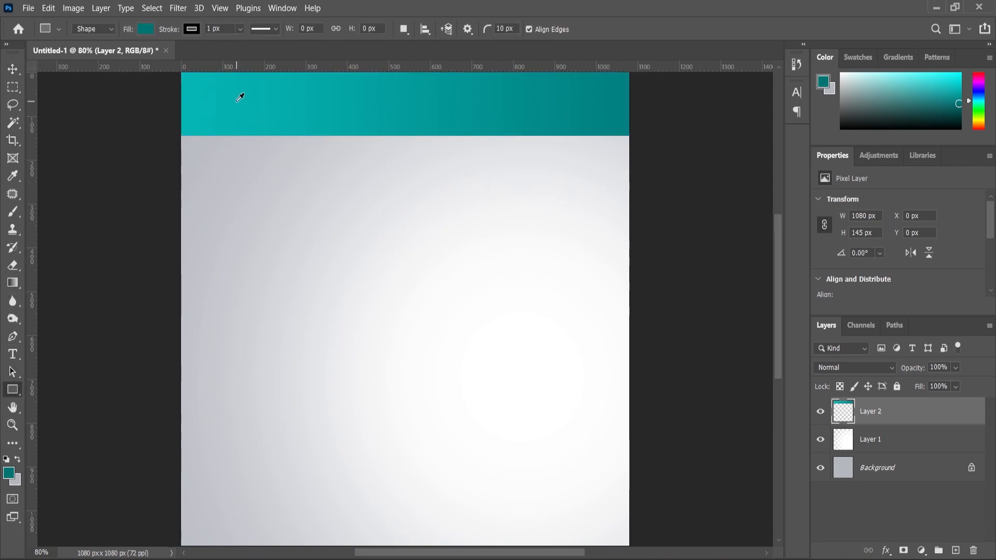
pyautogui.scroll(1, 240, 98)
pyautogui.moveTo(173, 140); pyautogui.dragTo(670, 148)
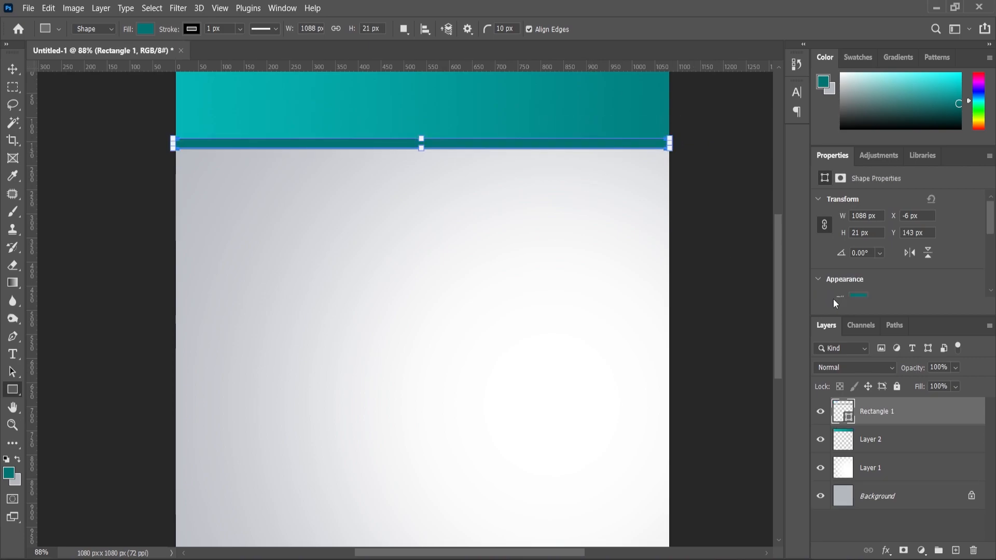
# Step: Give the thin rectangle a white fill and remove its stroke
pyautogui.click(860, 269)
pyautogui.click(852, 340)
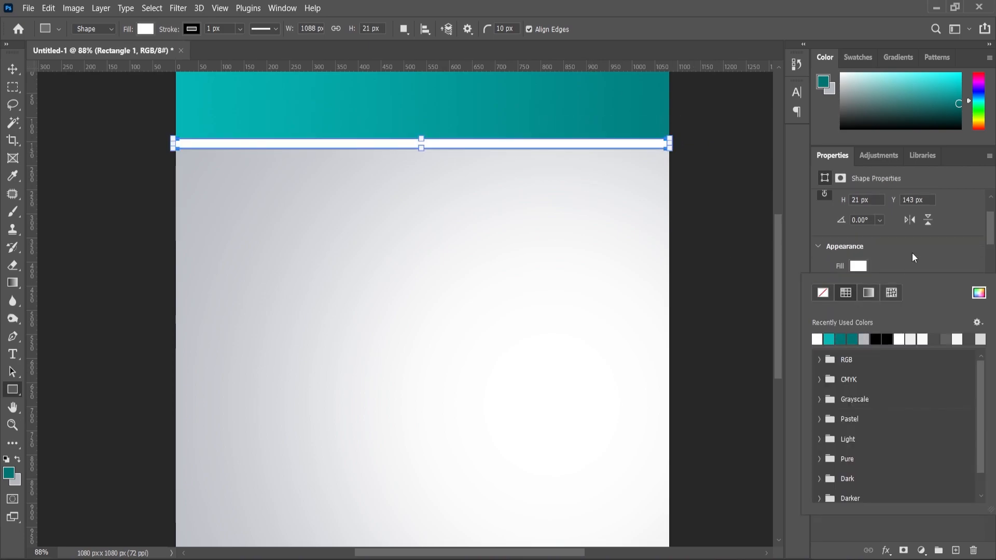
pyautogui.click(912, 253)
pyautogui.click(859, 285)
pyautogui.click(914, 266)
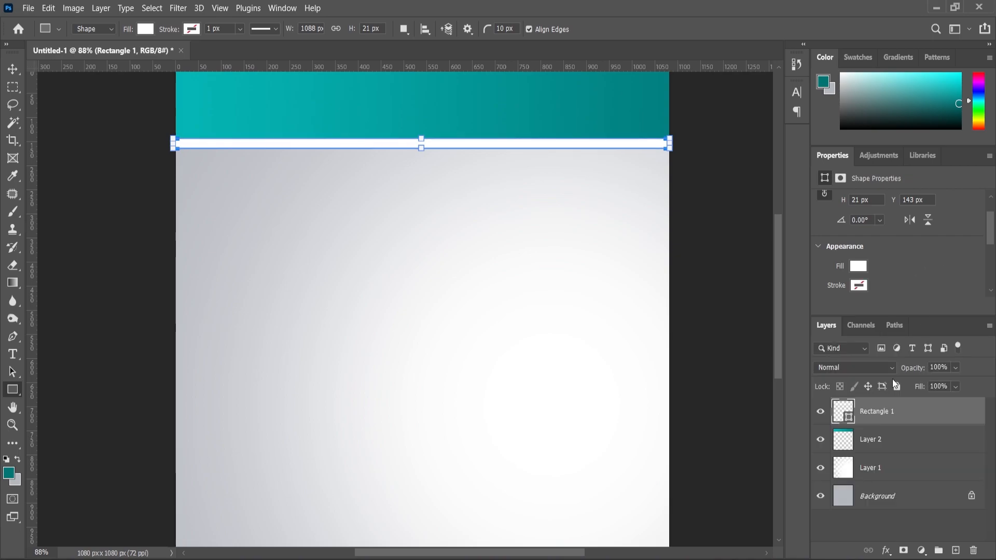
pyautogui.scroll(-3, 874, 273)
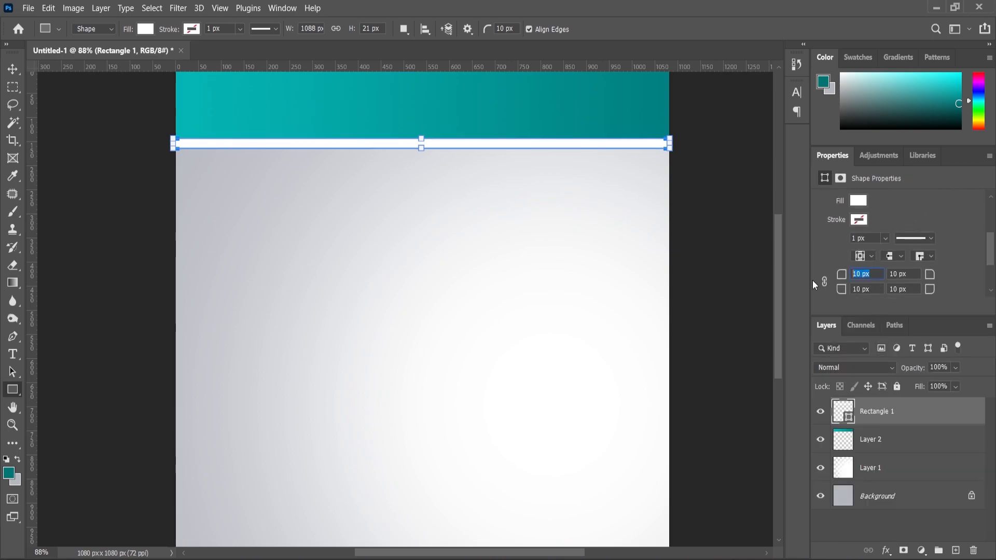
# Step: Reduce the white strip's height to about 15 px with Free Transform
pyautogui.click(12, 70)
pyautogui.click(67, 140)
pyautogui.scroll(-2, 332, 199)
pyautogui.scroll(6, 363, 184)
pyautogui.click(399, 176)
pyautogui.scroll(4, 436, 184)
pyautogui.hotkey('ctrl', 't')
pyautogui.moveTo(420, 180); pyautogui.dragTo(418, 171)
# Step: Place the stethoscope PNG from the file folder into the Healthcare.psd design
pyautogui.click(11, 426)
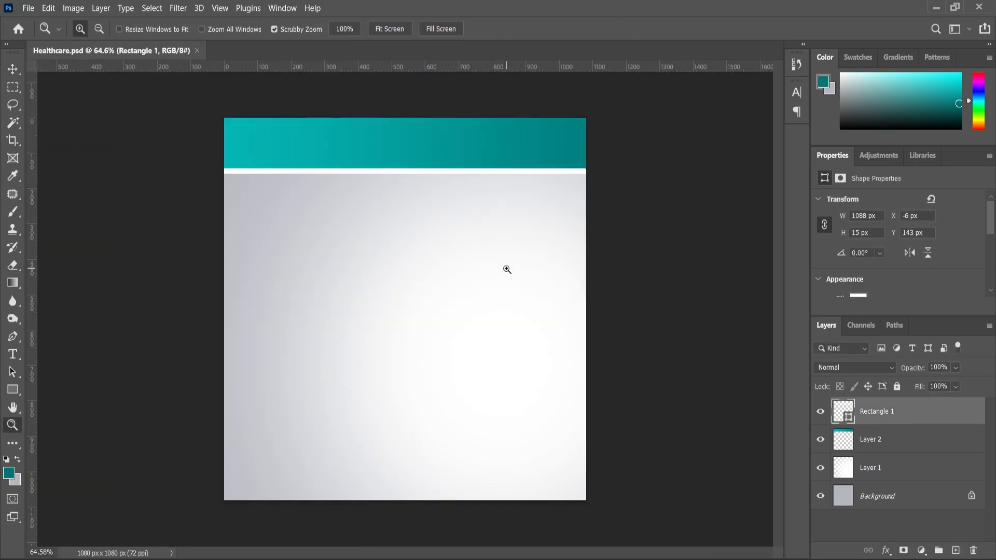
pyautogui.click(546, 558)
pyautogui.moveTo(307, 169); pyautogui.dragTo(531, 438)
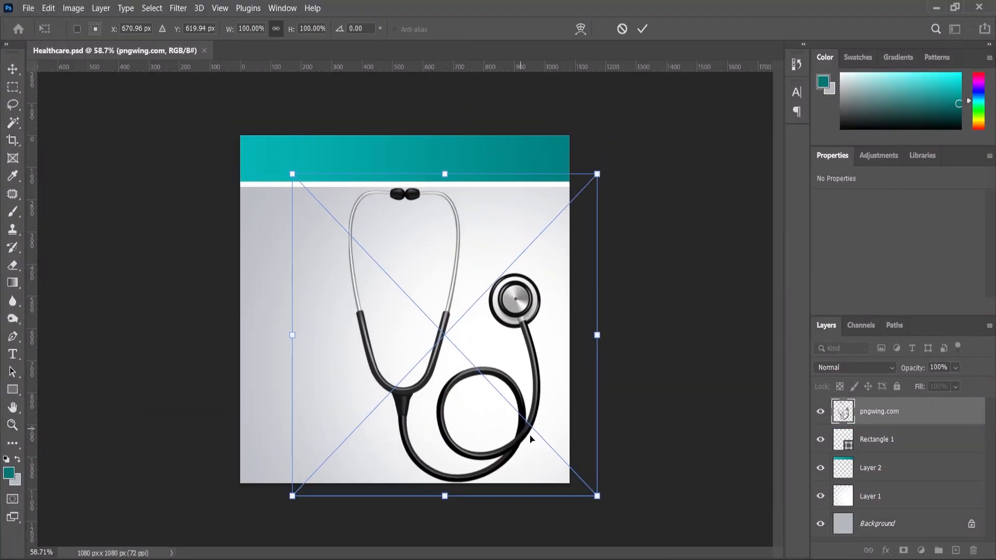
# Step: Enlarge the stethoscope, rotate it to about -34.26°, and position its loop over the right half of the canvas
pyautogui.moveTo(606, 506); pyautogui.dragTo(654, 438)
pyautogui.moveTo(532, 423); pyautogui.dragTo(621, 439)
pyautogui.moveTo(745, 467); pyautogui.dragTo(737, 410)
pyautogui.moveTo(563, 404); pyautogui.dragTo(590, 408)
pyautogui.moveTo(326, 291); pyautogui.dragTo(297, 285)
pyautogui.moveTo(486, 410); pyautogui.dragTo(480, 427)
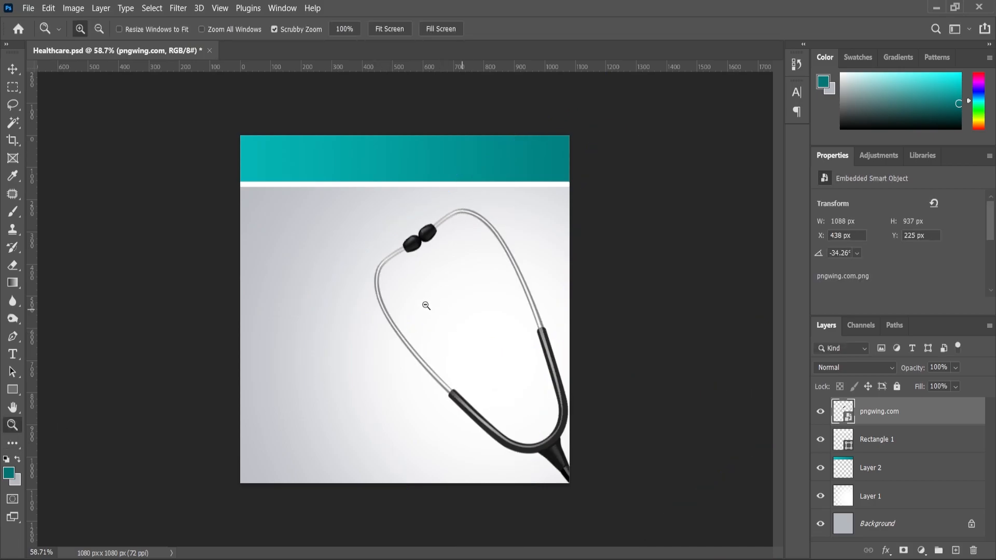
# Step: Enlarge the stethoscope slightly to about 1113 × 959 px and reposition it at about X 418 px, Y 204 px
pyautogui.scroll(-2, 536, 349)
pyautogui.scroll(5, 535, 350)
pyautogui.click(13, 69)
pyautogui.press('v')
pyautogui.moveTo(580, 325); pyautogui.dragTo(570, 325)
pyautogui.scroll(-1, 407, 304)
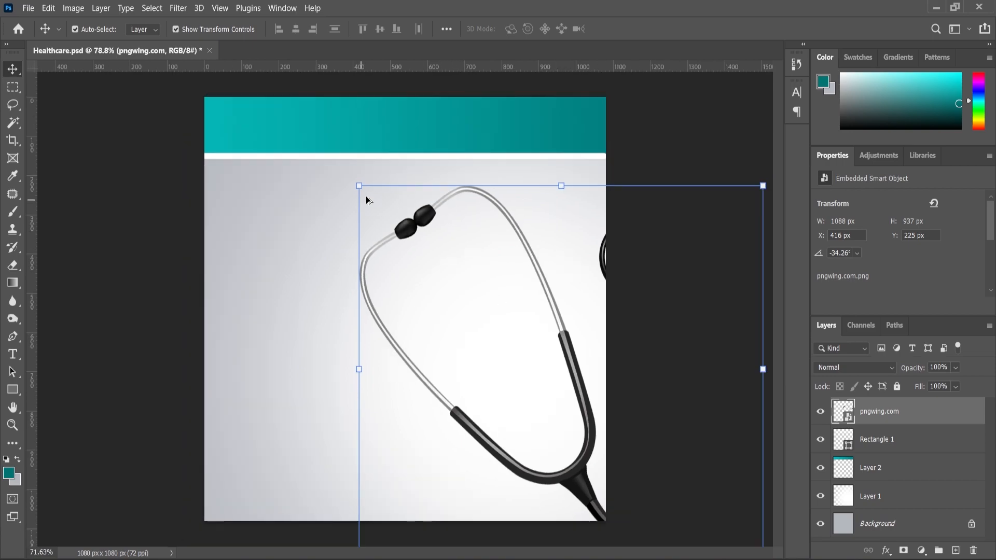
pyautogui.click(355, 185)
pyautogui.moveTo(257, 298); pyautogui.dragTo(255, 301)
pyautogui.moveTo(574, 480); pyautogui.dragTo(574, 472)
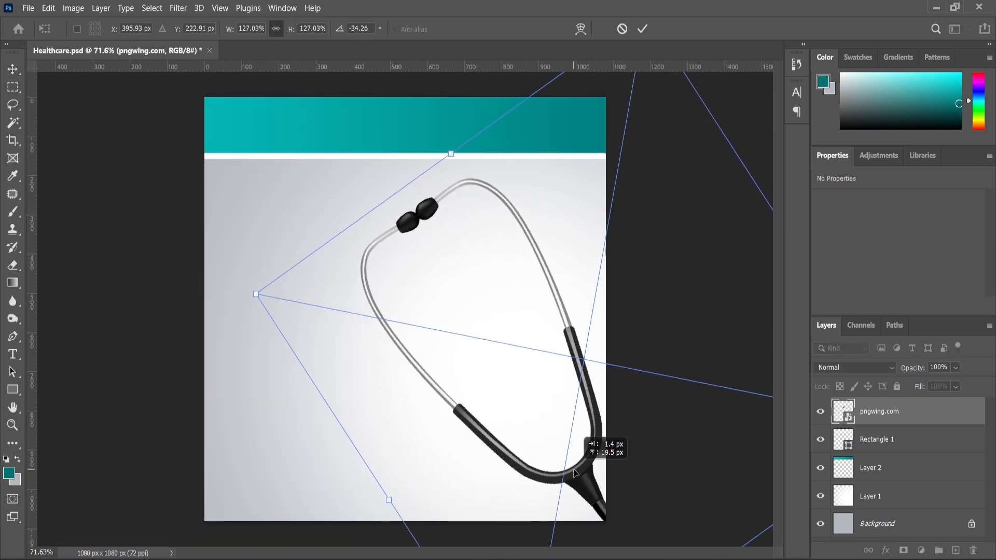
pyautogui.click(13, 425)
pyautogui.scroll(-5, 385, 293)
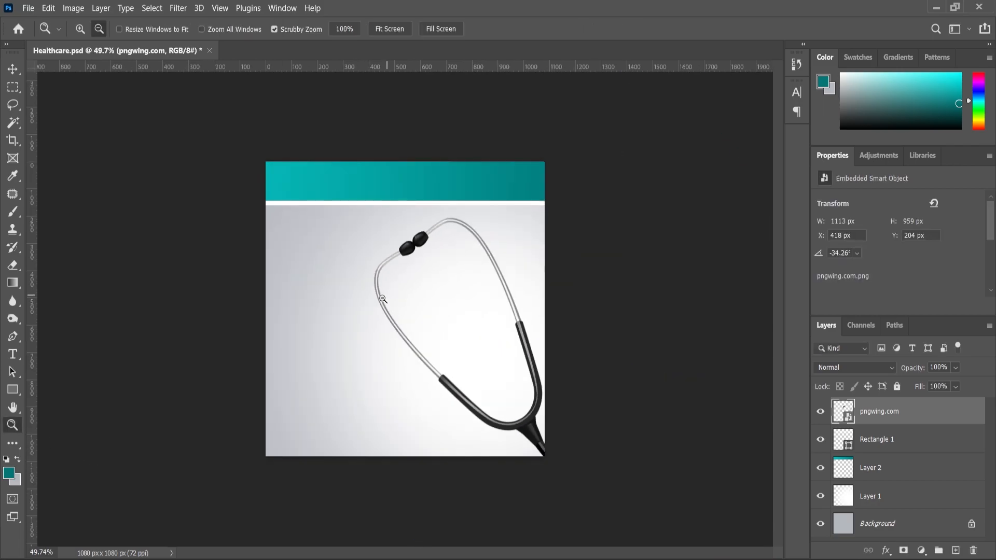
# Step: Open medium-shot-health-worker-helping-patient.jpg, copy the whole image, and close its document
pyautogui.hotkey('alt', 'Tab')
pyautogui.moveTo(220, 148); pyautogui.dragTo(453, 97)
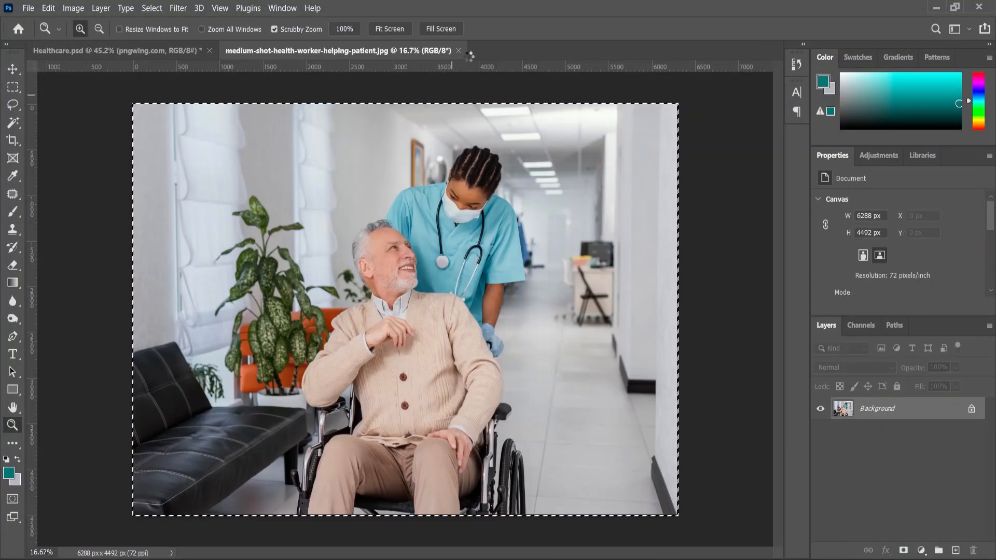
pyautogui.click(459, 51)
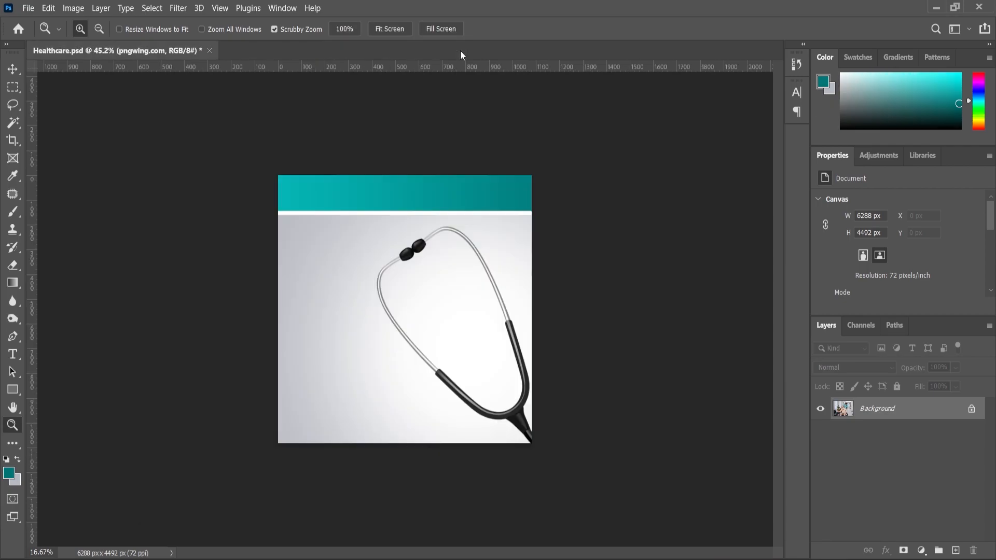
# Step: Paste the hospital photo as a layer directly above Rectangle 1, beneath the stethoscope
pyautogui.click(13, 76)
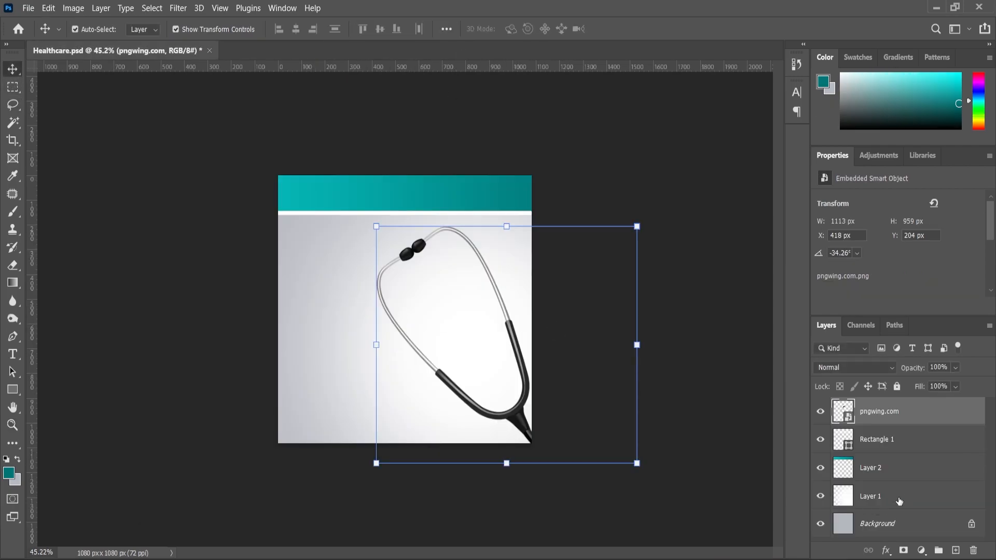
pyautogui.click(880, 442)
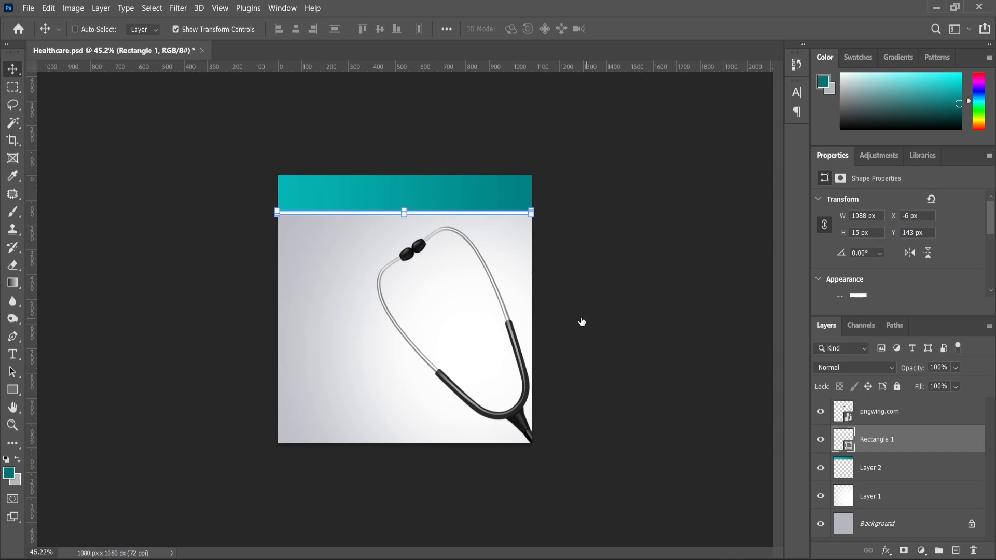
pyautogui.hotkey('ctrl', 'v')
# Step: Scale the pasted photo down to about 16.08% and position the patient and nurse inside the stethoscope loop
pyautogui.moveTo(278, 177); pyautogui.dragTo(595, 414)
pyautogui.moveTo(649, 447); pyautogui.dragTo(339, 243)
pyautogui.moveTo(278, 206); pyautogui.dragTo(637, 450)
pyautogui.moveTo(663, 482); pyautogui.dragTo(415, 304)
pyautogui.hotkey('ctrl', '+')
pyautogui.moveTo(594, 254); pyautogui.dragTo(621, 234)
pyautogui.moveTo(567, 338); pyautogui.dragTo(567, 310)
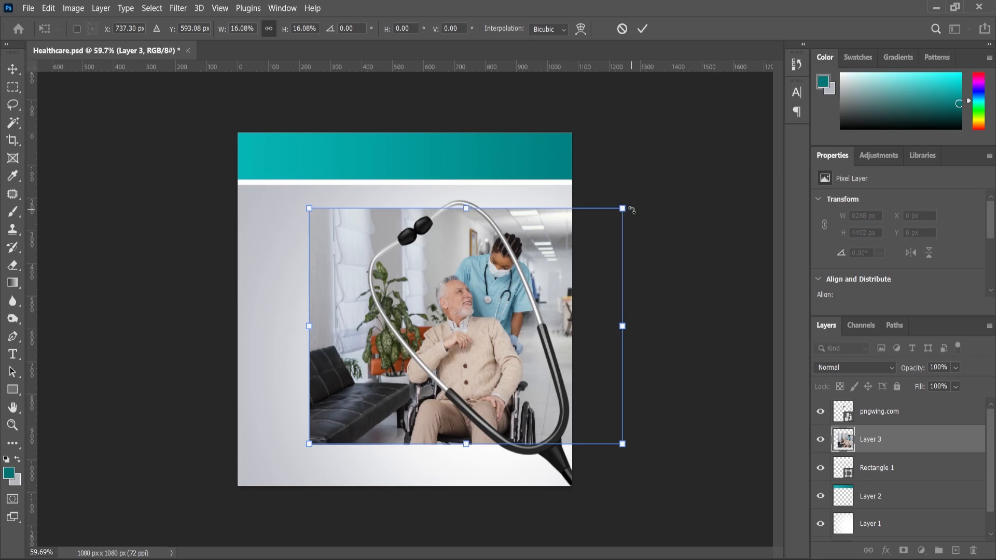
# Step: Rotate the photo to about -9.25°, enlarge it to about 17.36%, and refine its position behind the loop
pyautogui.moveTo(623, 208); pyautogui.dragTo(627, 206)
pyautogui.moveTo(638, 457); pyautogui.dragTo(639, 437)
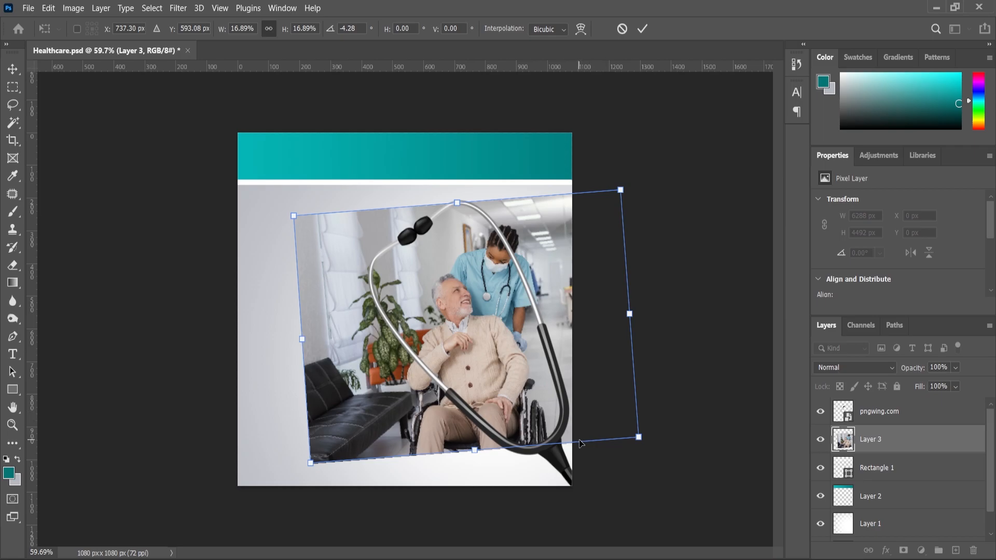
pyautogui.moveTo(644, 448)
pyautogui.mouseDown()
pyautogui.moveTo(648, 429)
pyautogui.moveTo(661, 439)
pyautogui.mouseUp()
pyautogui.moveTo(525, 405); pyautogui.dragTo(521, 411)
pyautogui.press('Return')
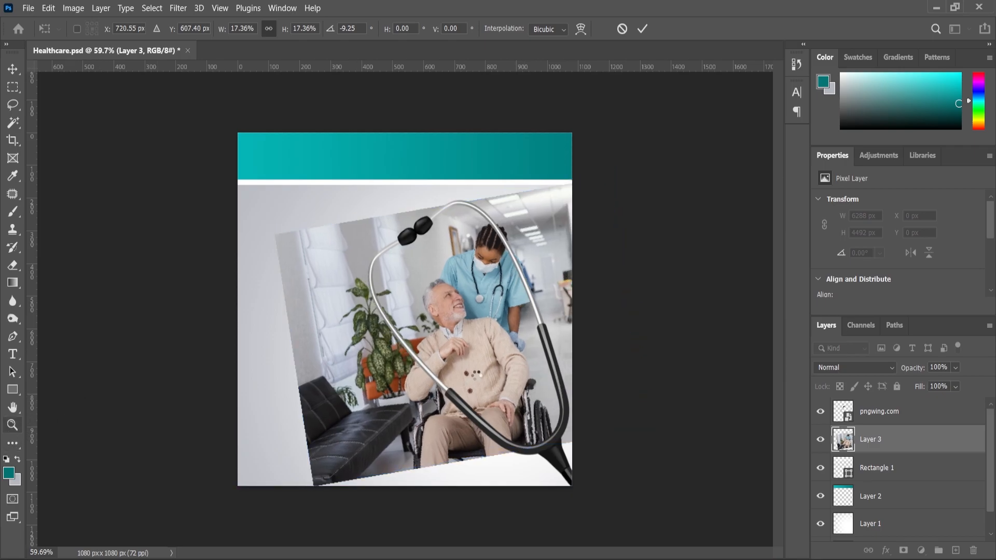
# Step: Increase the hospital photo's contrast with Levels by adjusting its midtones and moving the shadow and highlight points inward
pyautogui.scroll(2, 483, 354)
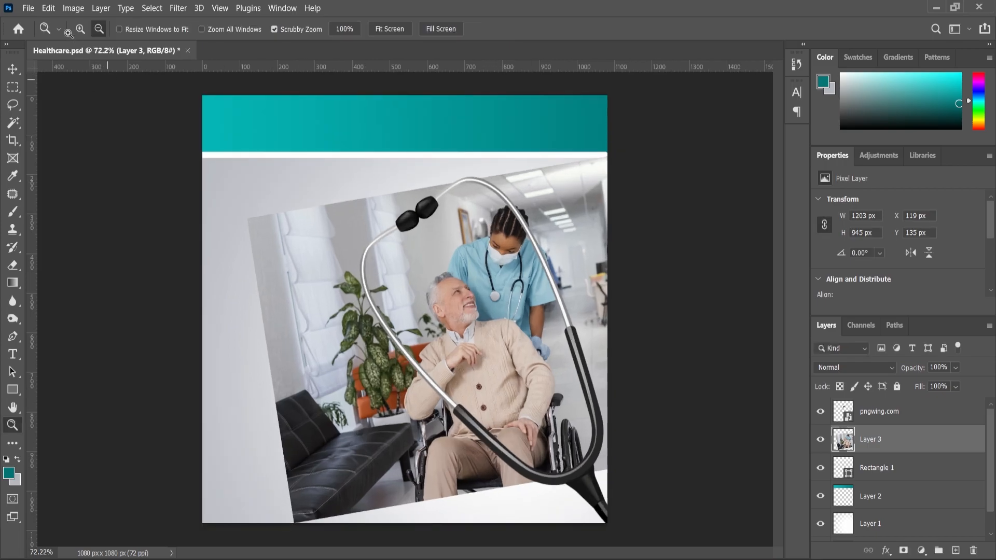
pyautogui.click(74, 8)
pyautogui.moveTo(88, 38)
pyautogui.click(228, 88)
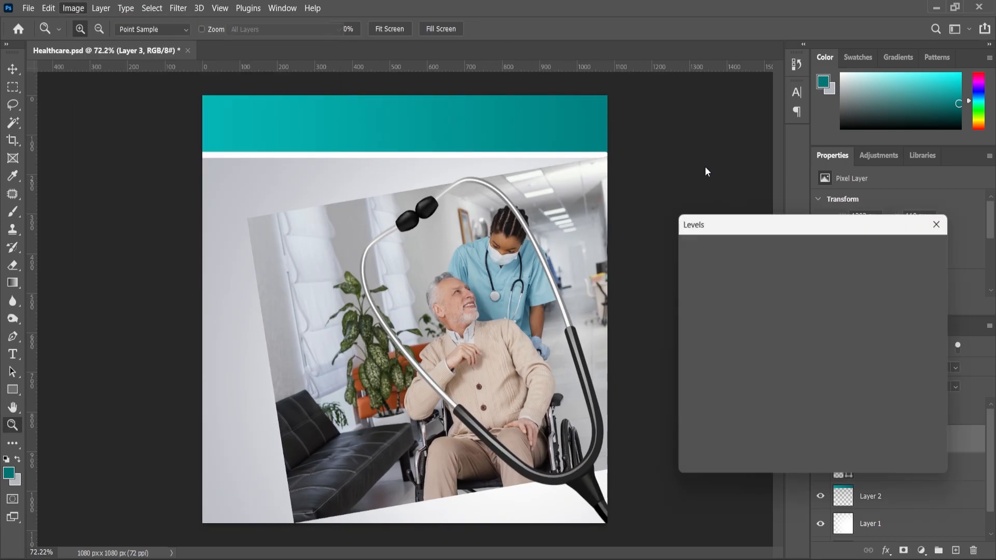
pyautogui.click(776, 378)
pyautogui.moveTo(780, 378); pyautogui.dragTo(782, 379)
pyautogui.moveTo(695, 379); pyautogui.dragTo(703, 382)
pyautogui.moveTo(860, 378); pyautogui.dragTo(853, 386)
pyautogui.press('z')
pyautogui.click(912, 250)
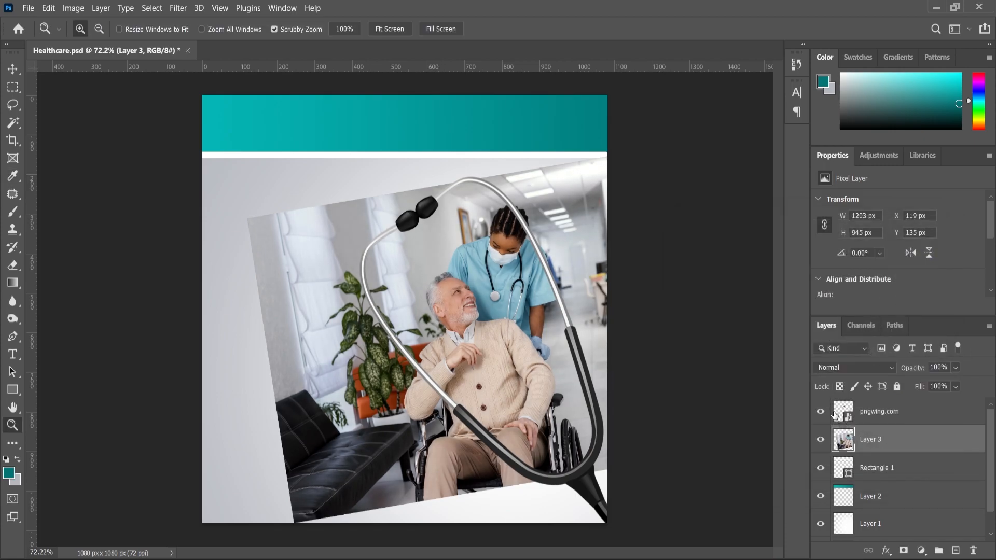
# Step: Select the empty area inside the stethoscope loop on the pngwing.com layer with the Magic Wand
pyautogui.click(835, 414)
pyautogui.press('v')
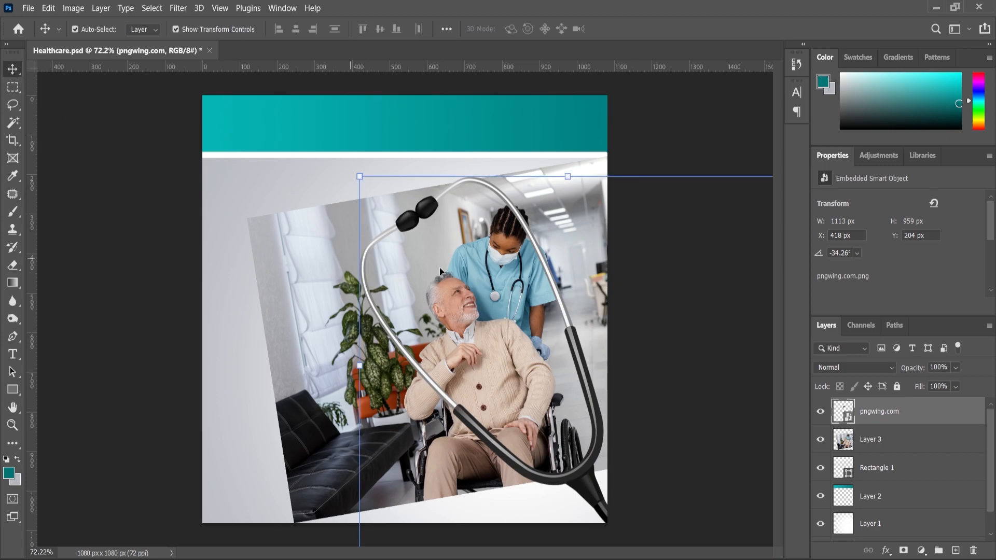
pyautogui.click(12, 123)
pyautogui.click(433, 267)
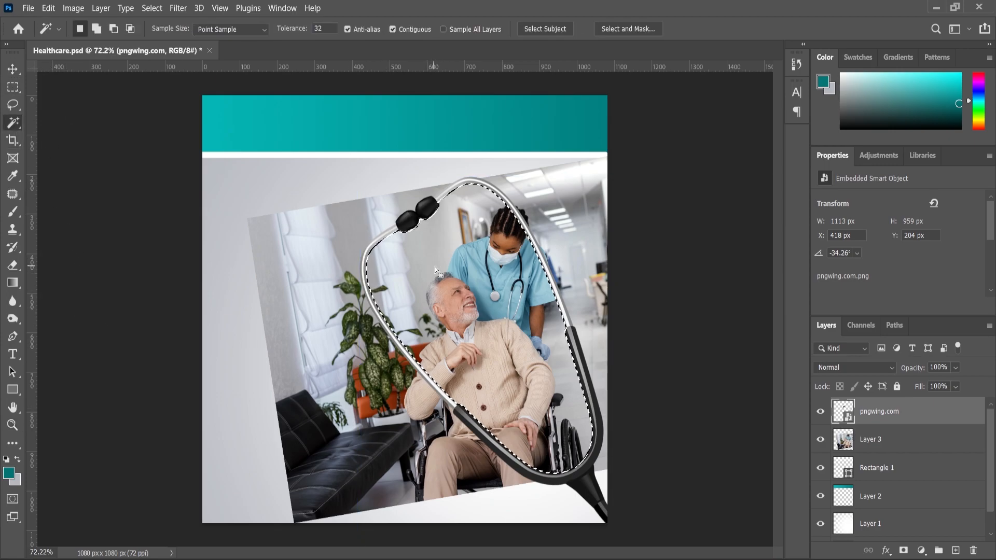
# Step: Create a new layer above the stethoscope and fill the loop-shaped selection with the light grey background colour
pyautogui.click(955, 549)
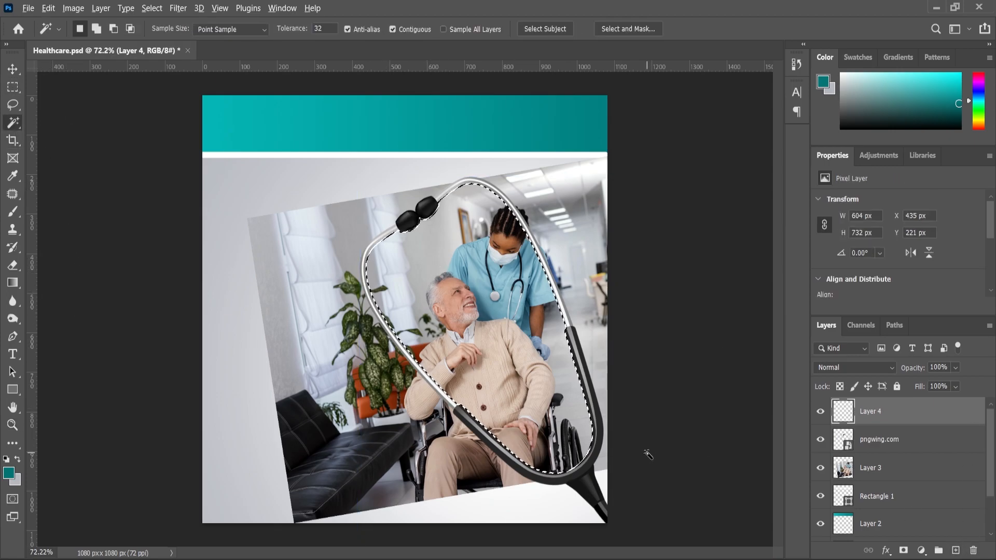
pyautogui.hotkey('alt', 'BackSpace')
pyautogui.hotkey('ctrl', 'BackSpace')
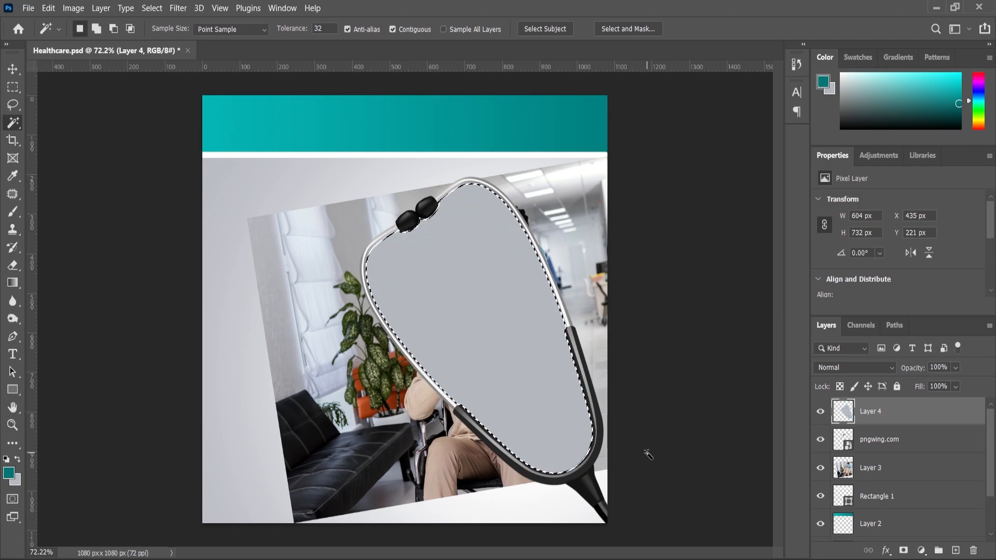
# Step: Clear the selection, move Layer 3 above Layer 4, and clip the hospital photo to the loop-shaped fill
pyautogui.hotkey('ctrl', 'd')
pyautogui.moveTo(865, 473); pyautogui.dragTo(846, 428)
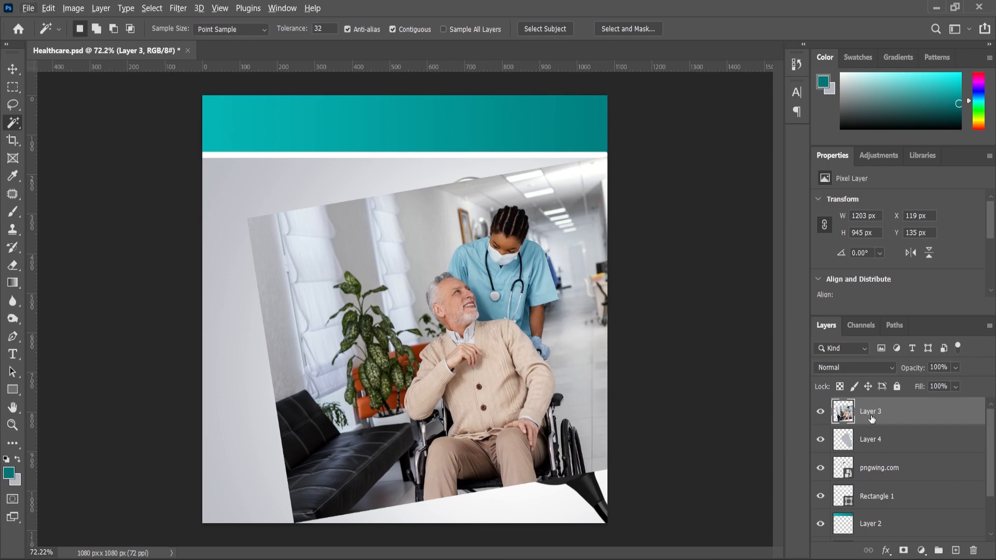
pyautogui.rightClick(871, 414)
pyautogui.click(741, 268)
pyautogui.hotkey('ctrl', '0')
pyautogui.scroll(-3, 517, 359)
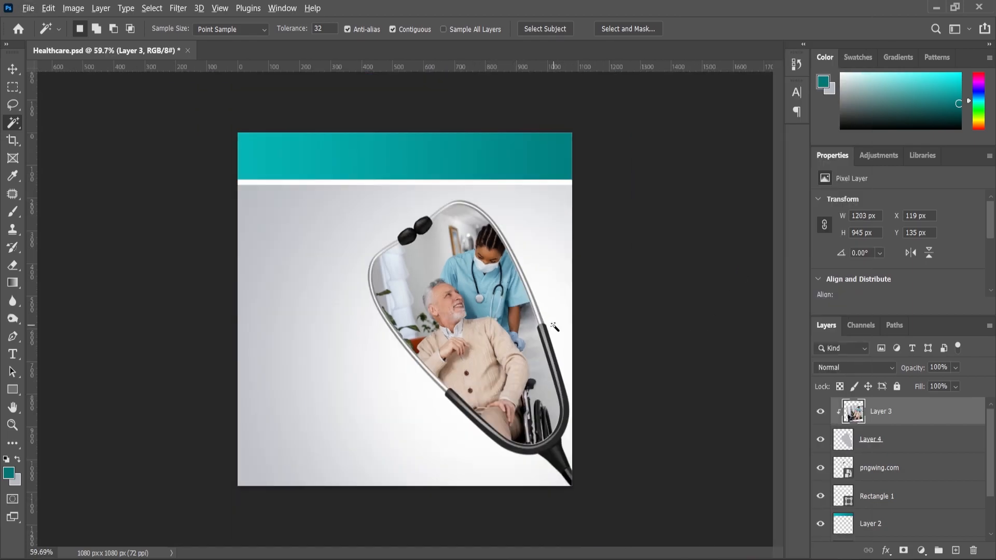
# Step: Copy the headline from its source outside Photoshop and place "Nurses are the Heart of Healthcare" as new text left of the stethoscope
pyautogui.hotkey('alt', 'Tab')
pyautogui.doubleClick(373, 147)
pyautogui.moveTo(543, 270); pyautogui.dragTo(461, 235)
pyautogui.click(870, 176)
pyautogui.click(565, 559)
pyautogui.scroll(1, 317, 301)
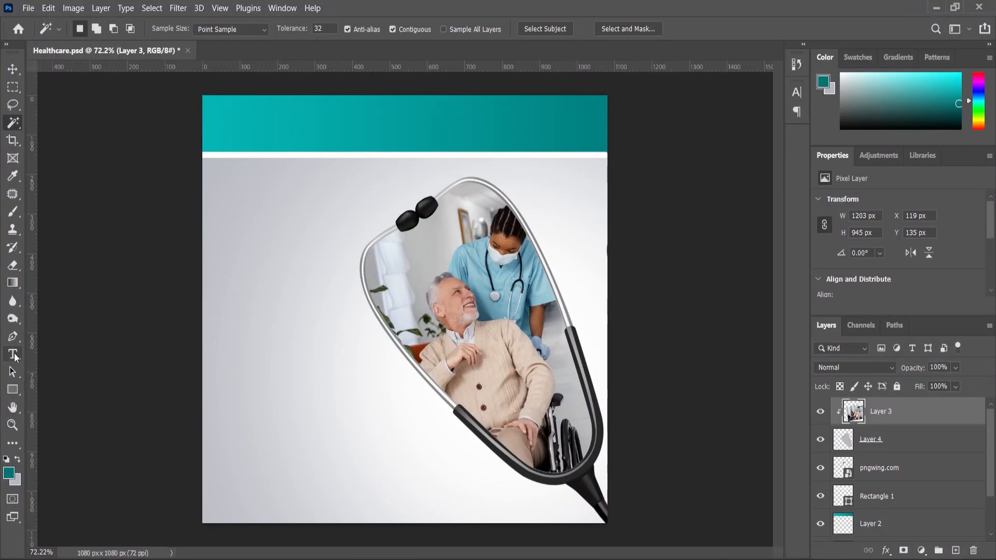
pyautogui.click(14, 356)
pyautogui.click(240, 324)
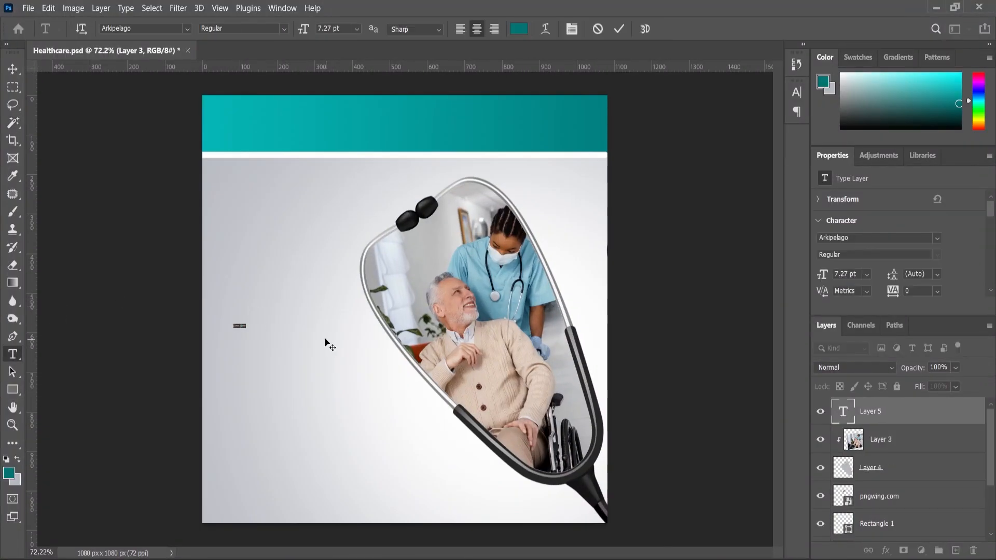
pyautogui.scroll(6, 213, 345)
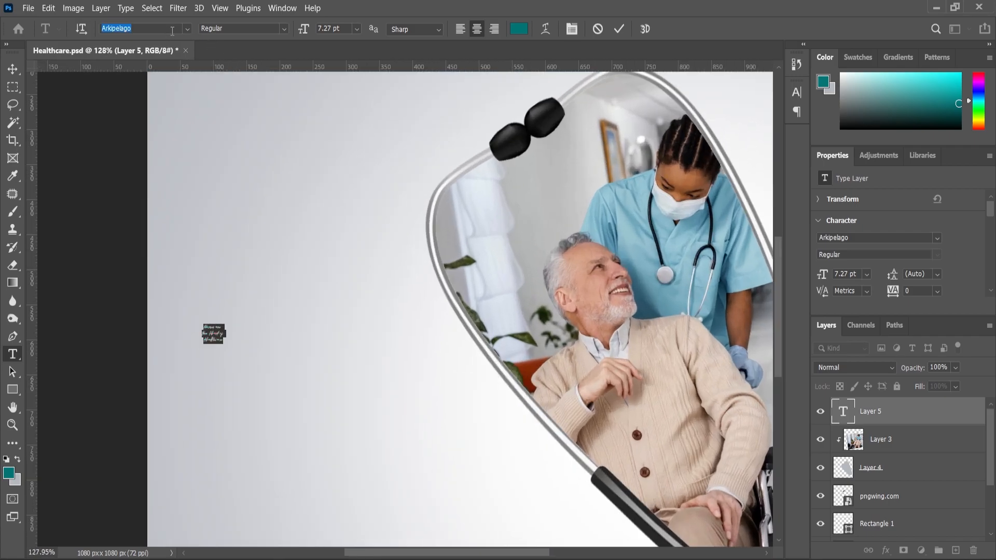
# Step: Format the headline in Poppins Regular with left alignment and colour it black (000000)
pyautogui.write('Poppins')
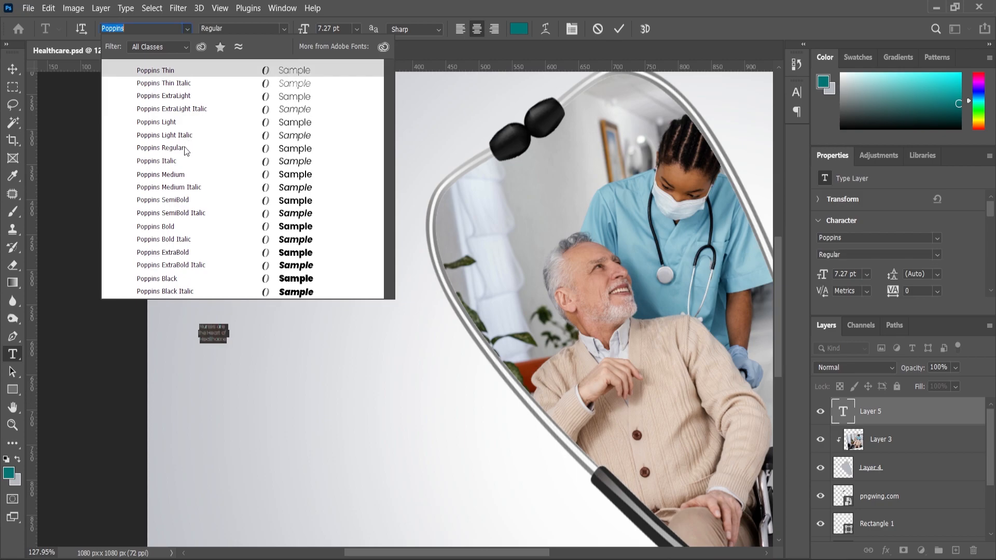
pyautogui.click(186, 150)
pyautogui.click(461, 32)
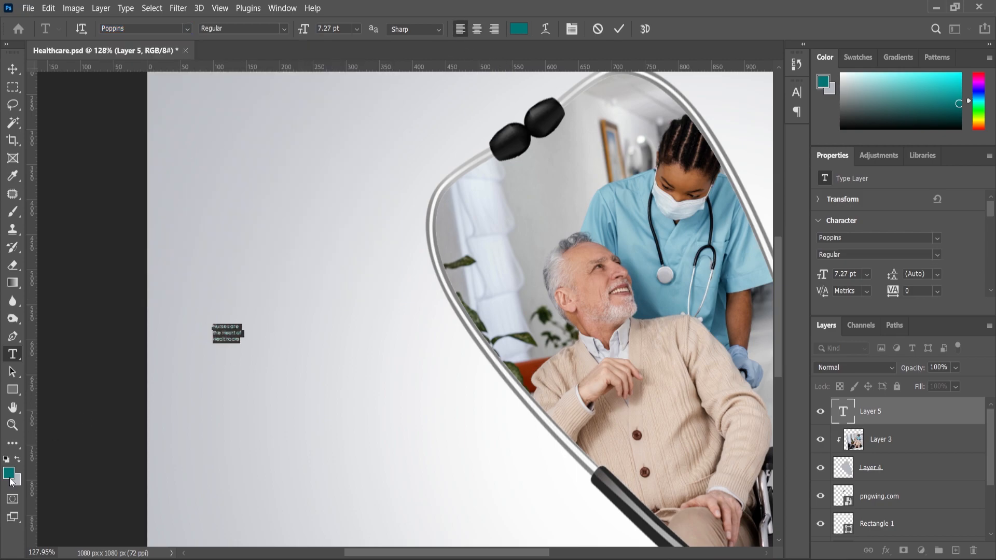
pyautogui.click(8, 473)
pyautogui.moveTo(564, 260); pyautogui.dragTo(509, 380)
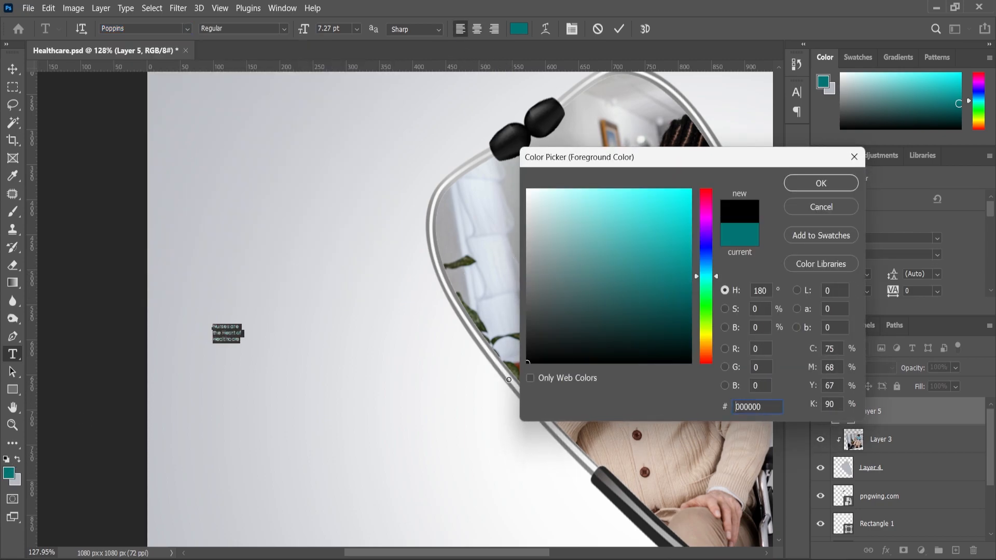
pyautogui.click(808, 191)
pyautogui.scroll(-3, 274, 329)
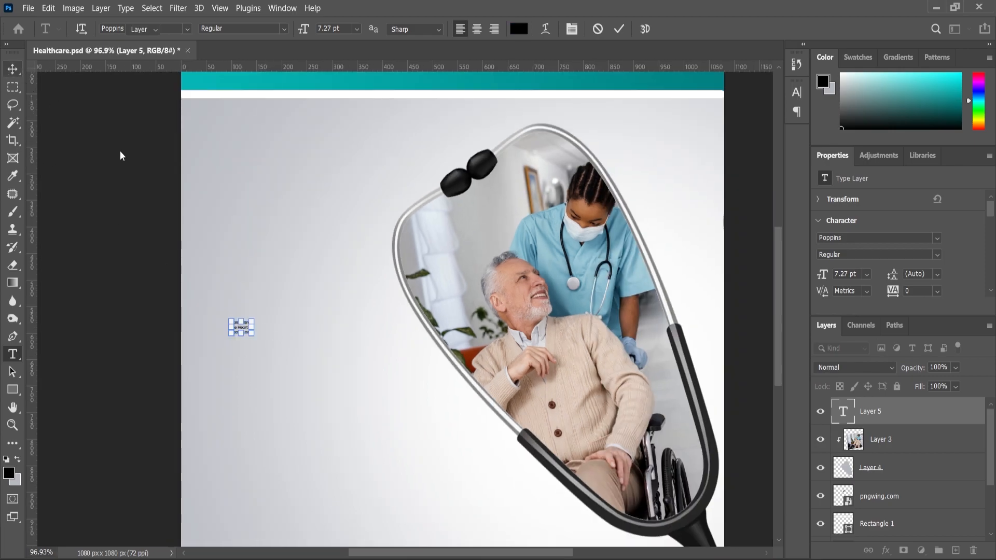
# Step: Enlarge the headline to about 44.92 pt and position it in the empty area left of the stethoscope loop
pyautogui.press('v')
pyautogui.hotkey('ctrl', 't')
pyautogui.moveTo(254, 318); pyautogui.dragTo(311, 266)
pyautogui.moveTo(261, 349); pyautogui.dragTo(358, 300)
pyautogui.press('Return')
pyautogui.hotkey('ctrl', '0')
# Step: Set the whole headline's leading to 60 pt and tracking to 20
pyautogui.press('z')
pyautogui.click(219, 297)
pyautogui.hotkey('ctrl', 'a')
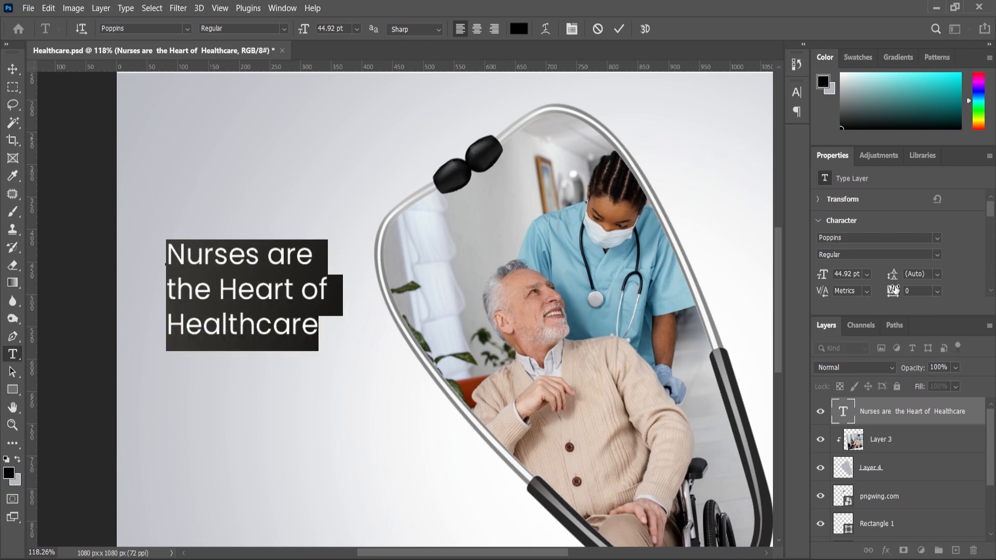
pyautogui.moveTo(895, 296); pyautogui.dragTo(91, 208)
pyautogui.click(13, 69)
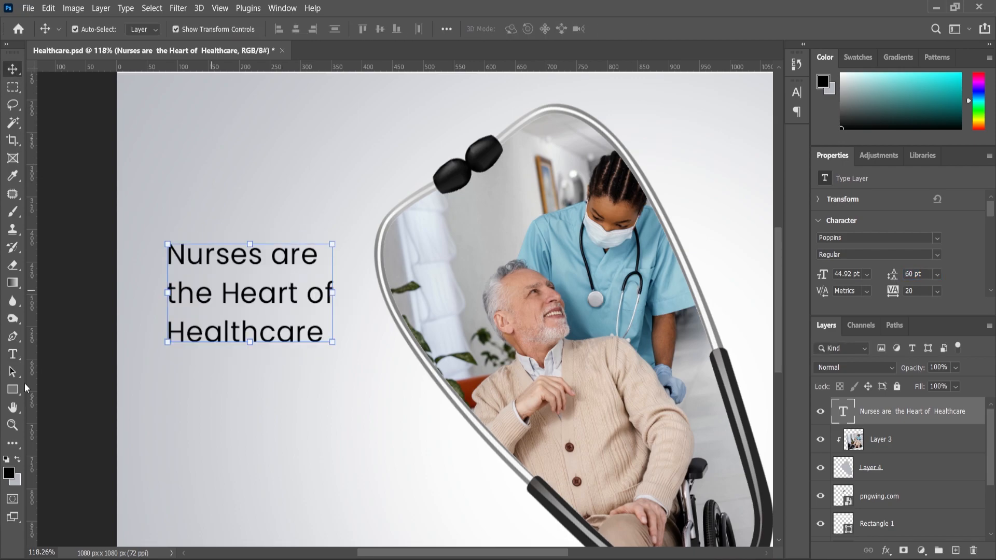
# Step: Set the word "Nurses" in the headline to Bold
pyautogui.click(14, 355)
pyautogui.doubleClick(253, 256)
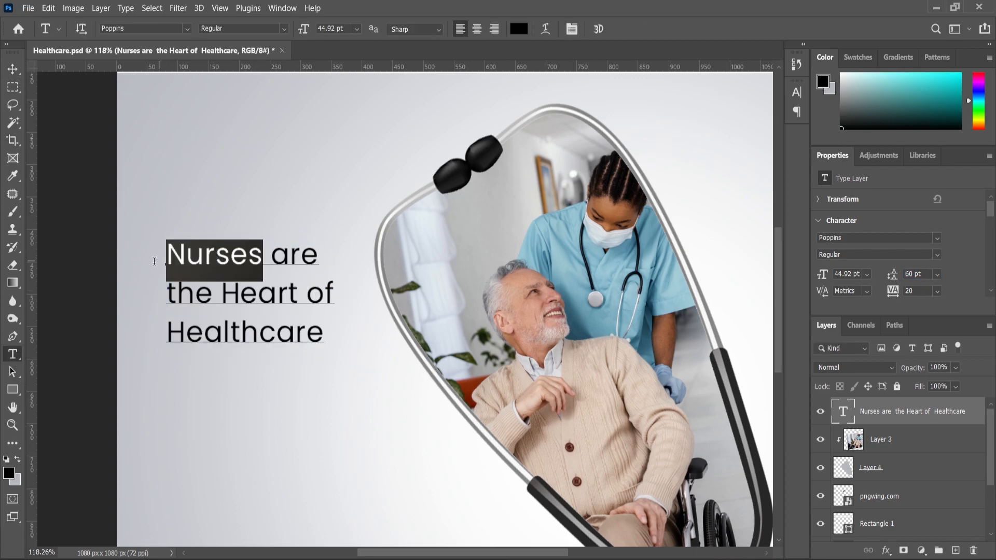
pyautogui.click(283, 28)
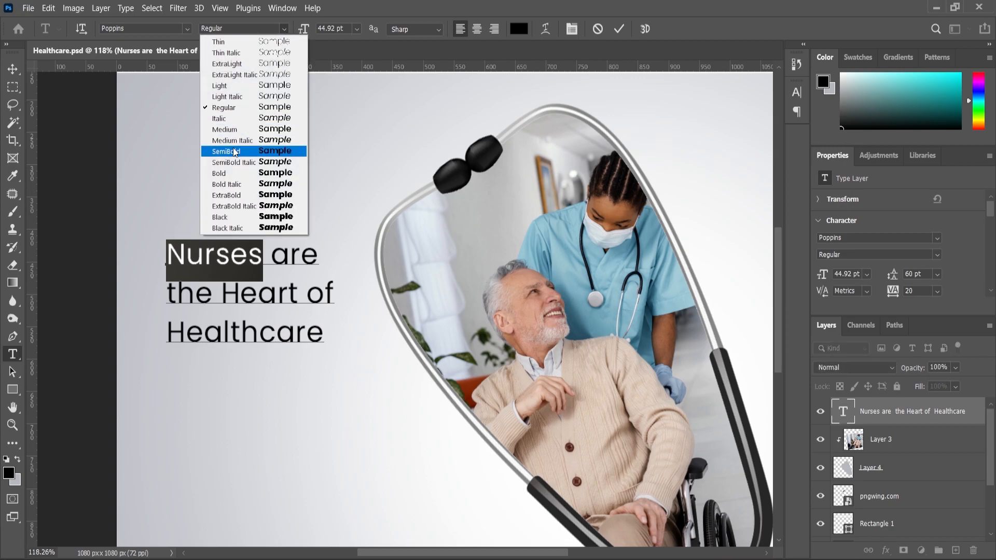
pyautogui.click(223, 172)
pyautogui.click(254, 293)
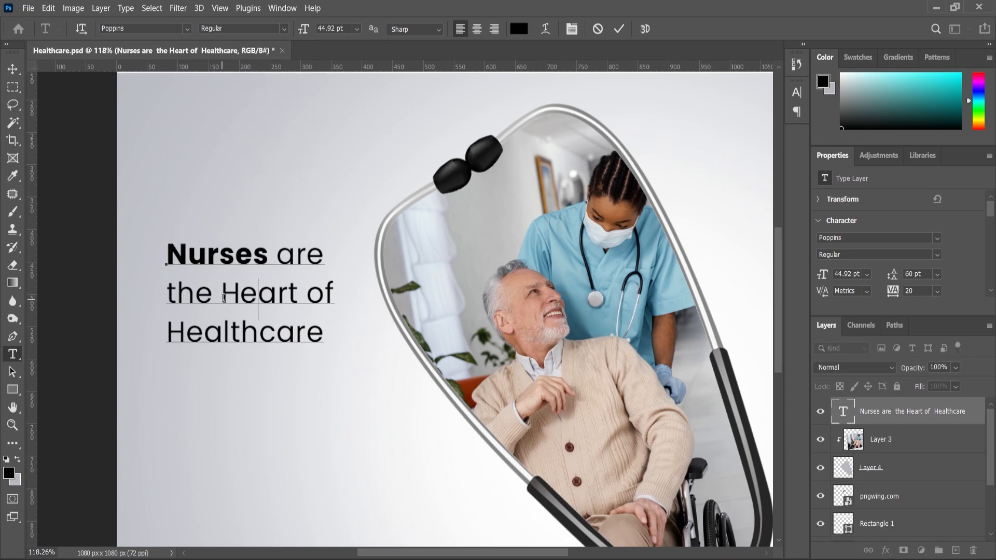
# Step: Try the SemiBold weight on the word "Heart" in the headline
pyautogui.moveTo(223, 298); pyautogui.dragTo(294, 298)
pyautogui.click(284, 28)
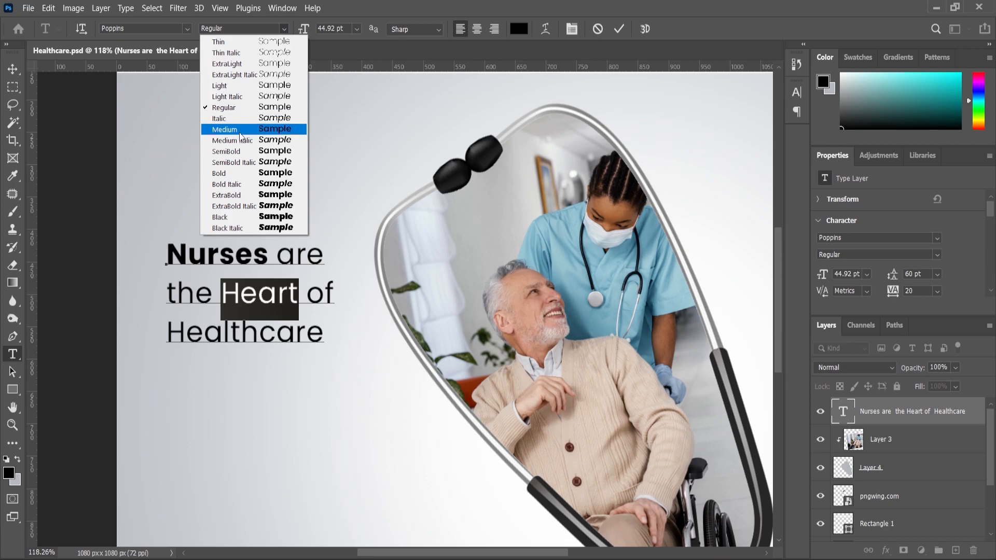
pyautogui.click(223, 152)
pyautogui.click(282, 283)
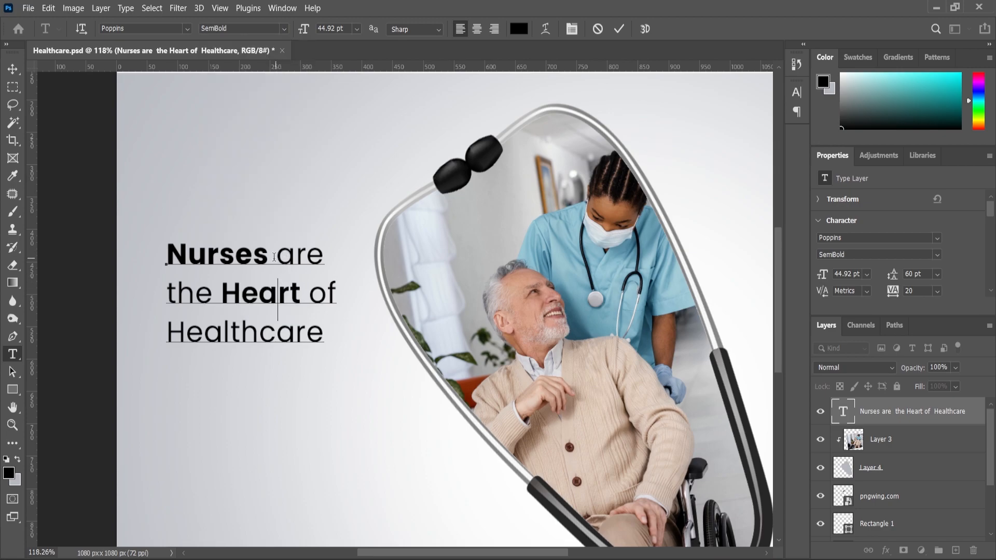
# Step: Set the word "Heart" to Bold to match the weight of "Nurses"
pyautogui.moveTo(270, 257); pyautogui.dragTo(247, 259)
pyautogui.moveTo(223, 293); pyautogui.dragTo(295, 294)
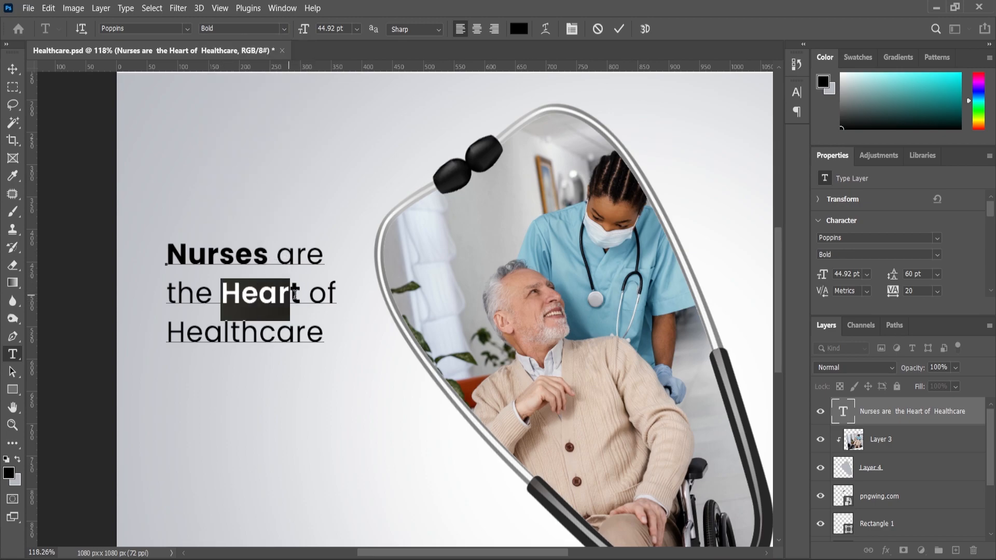
pyautogui.click(223, 29)
pyautogui.click(223, 173)
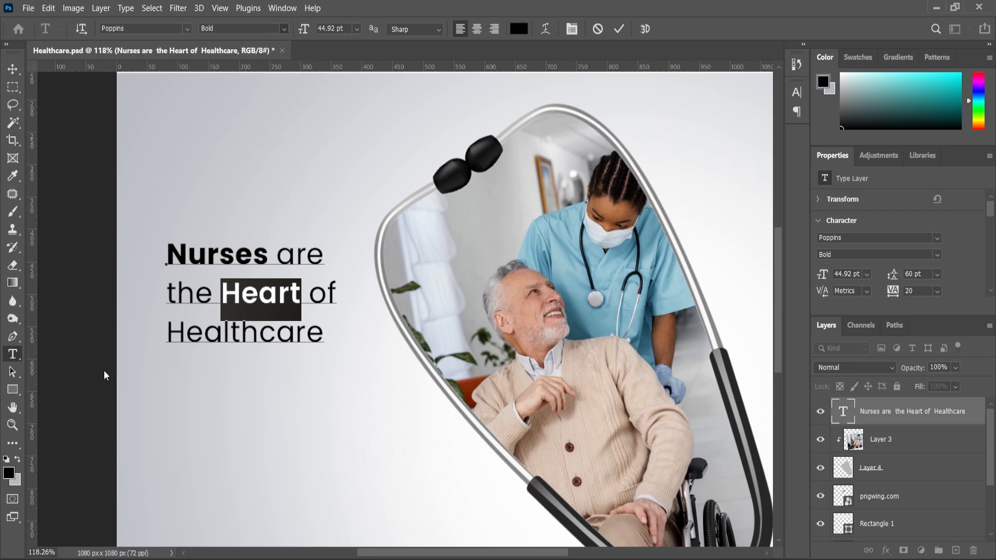
# Step: Scale the headline up proportionally to about 112.35% around its centre
pyautogui.click(13, 426)
pyautogui.keyDown('alt'); pyautogui.click(304, 263); pyautogui.keyUp('alt')
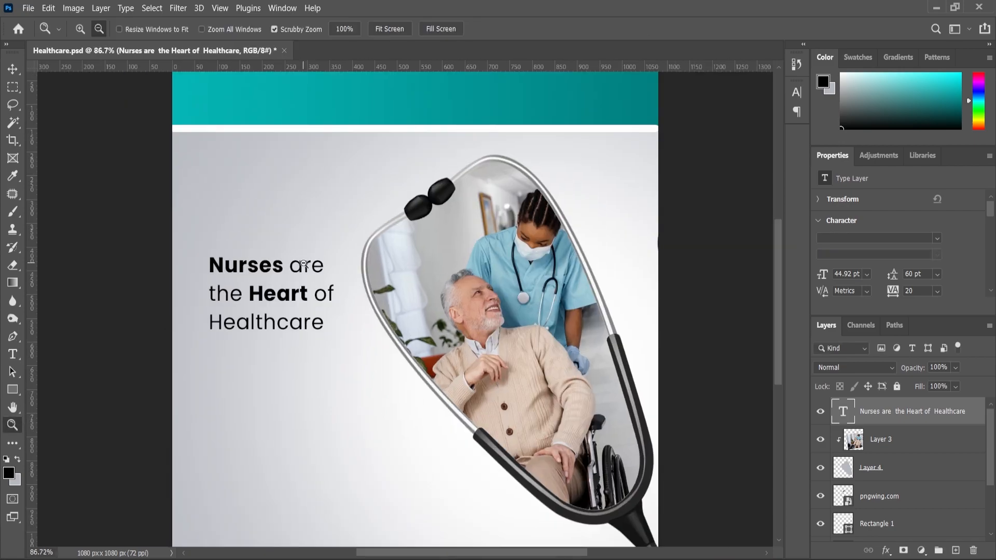
pyautogui.click(7, 75)
pyautogui.scroll(1, 270, 234)
pyautogui.click(345, 262)
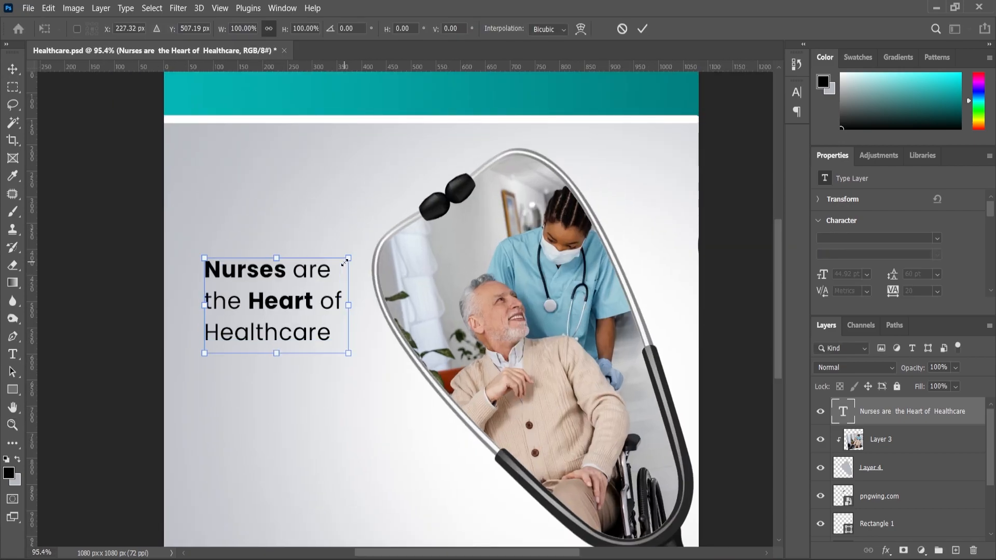
pyautogui.moveTo(351, 258); pyautogui.dragTo(358, 250)
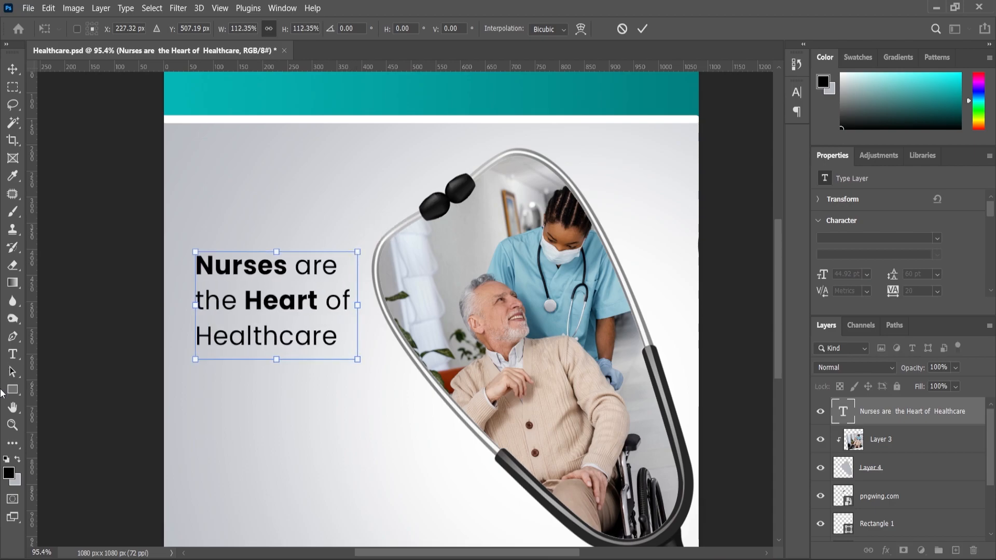
pyautogui.press('Return')
# Step: Set the word "are" in the headline to Poppins Light
pyautogui.scroll(-2, 263, 283)
pyautogui.scroll(1, 263, 283)
pyautogui.press('t')
pyautogui.scroll(1, 322, 263)
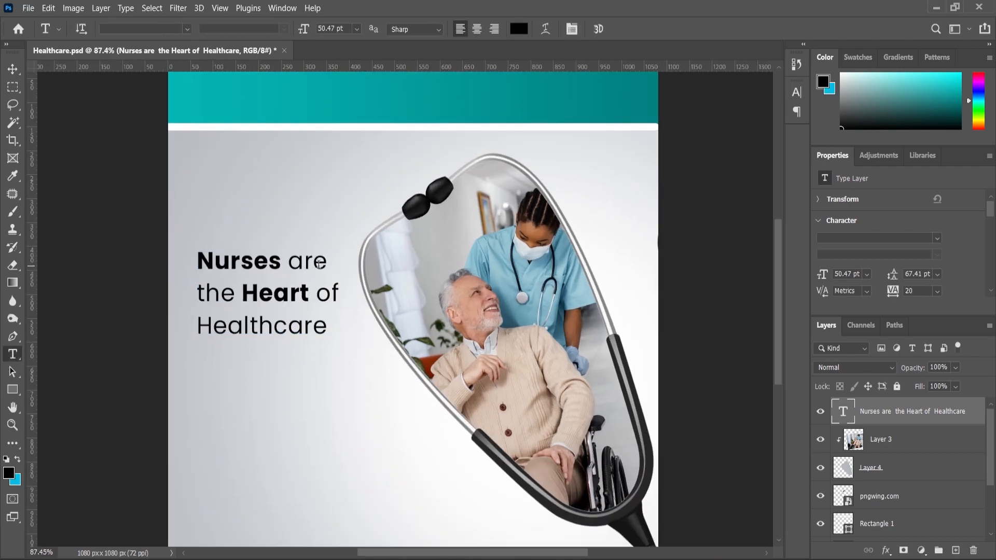
pyautogui.moveTo(289, 262); pyautogui.dragTo(323, 266)
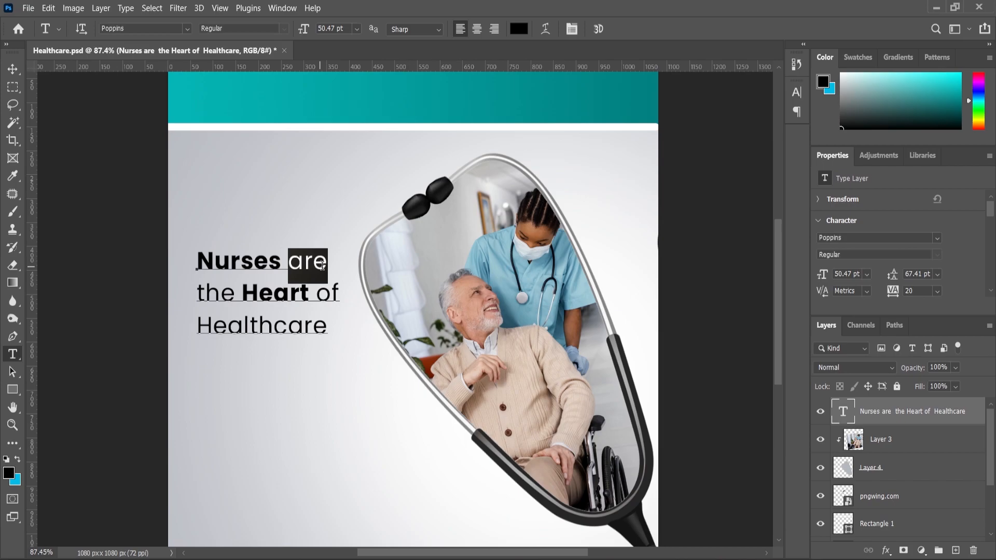
pyautogui.click(288, 29)
pyautogui.click(242, 86)
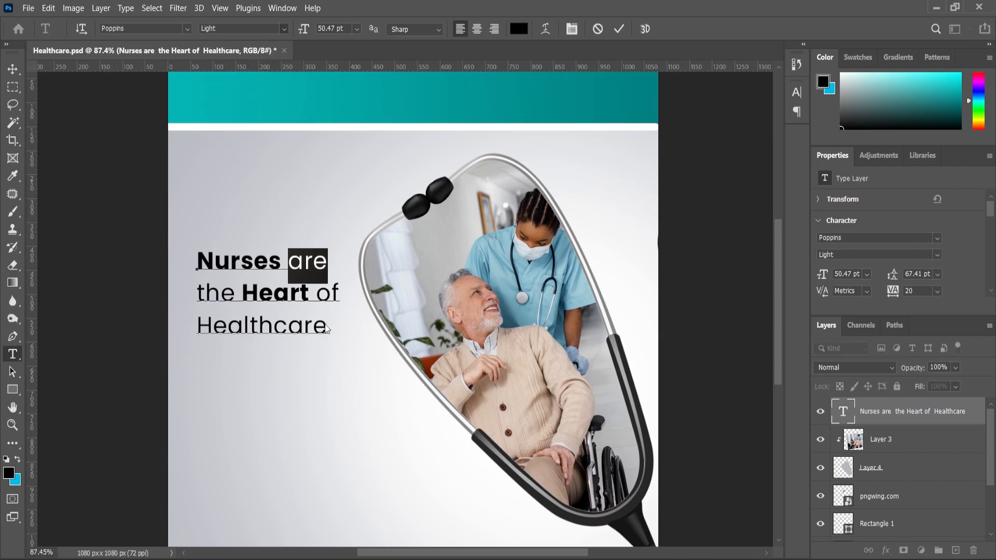
# Step: Set the headline words "the" and "of Healthcare" to Poppins Light
pyautogui.moveTo(242, 296); pyautogui.dragTo(197, 296)
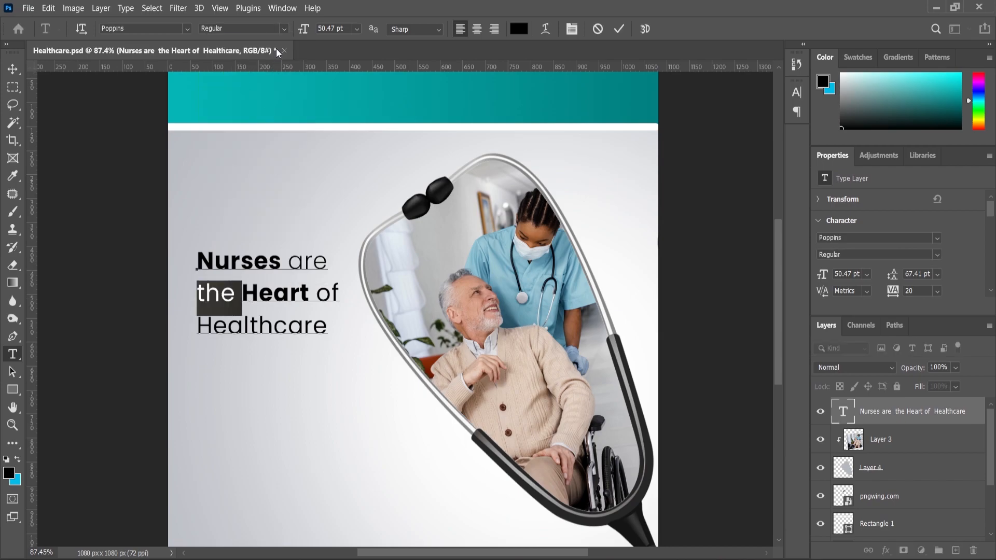
pyautogui.click(284, 29)
pyautogui.click(243, 86)
pyautogui.click(316, 296)
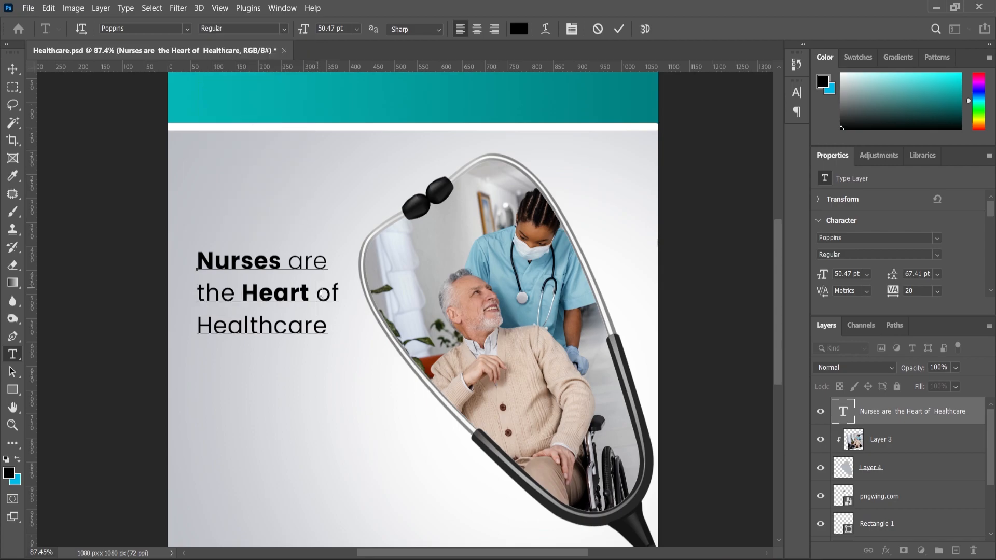
pyautogui.moveTo(317, 298); pyautogui.dragTo(343, 331)
pyautogui.click(284, 29)
pyautogui.click(243, 87)
# Step: Draw a rectangle shape about 159 × 53 px below the word "Healthcare"
pyautogui.rightClick(23, 389)
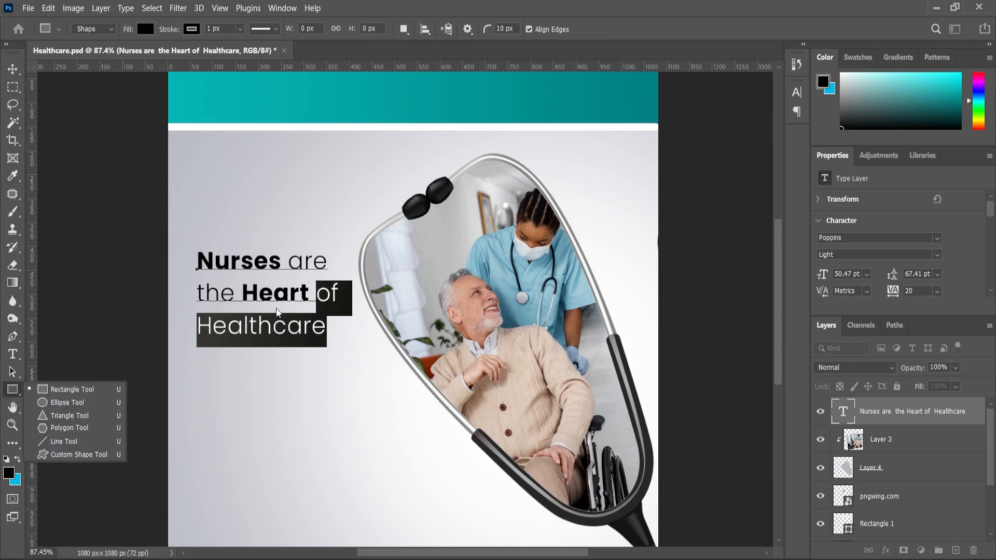
pyautogui.click(57, 429)
pyautogui.scroll(1, 264, 370)
pyautogui.rightClick(13, 389)
pyautogui.click(57, 389)
pyautogui.moveTo(196, 362); pyautogui.dragTo(277, 390)
# Step: Fill the new rectangle with the recently used bright blue and remove its stroke
pyautogui.scroll(-3, 908, 310)
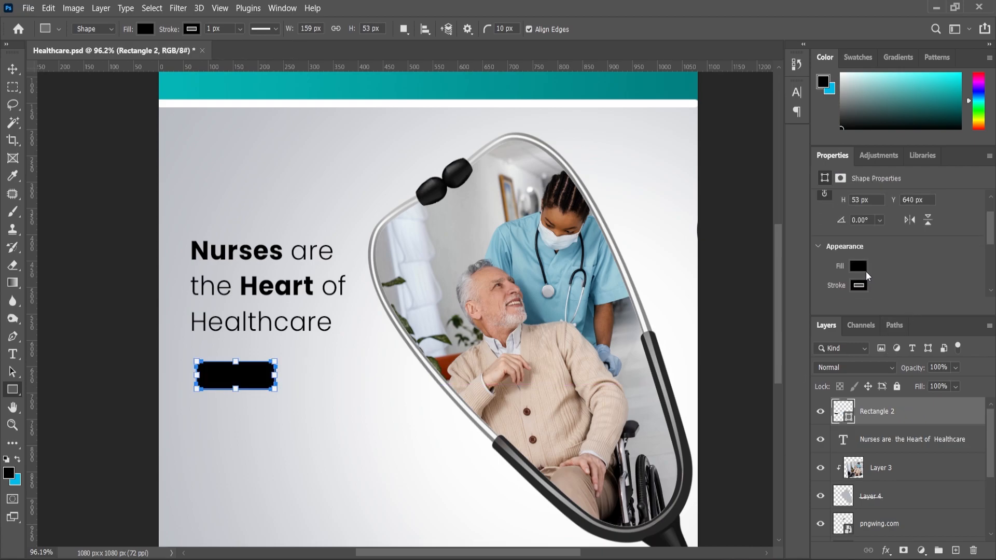
pyautogui.click(858, 266)
pyautogui.click(830, 339)
pyautogui.click(859, 286)
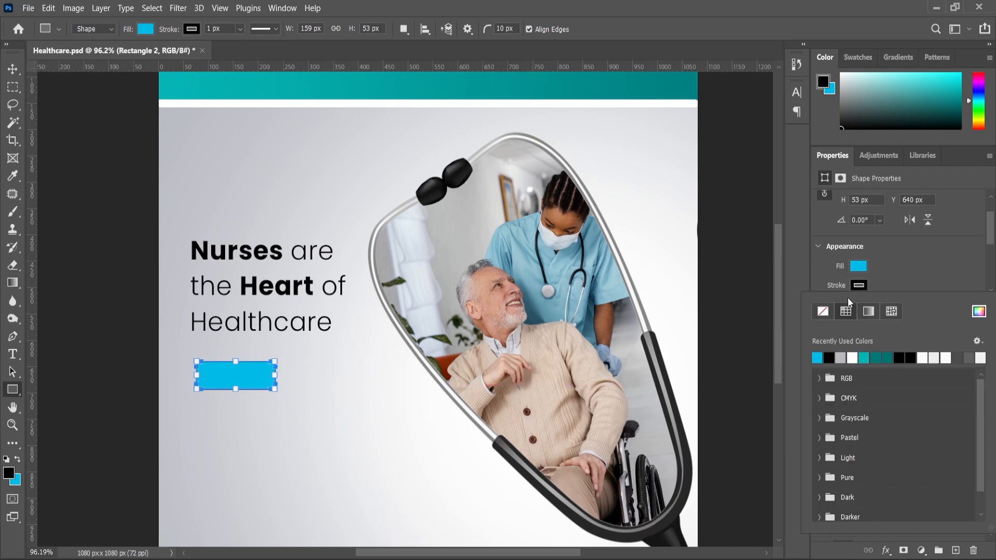
pyautogui.click(823, 311)
# Step: Set the rectangle's top-left corner radius to 0 px
pyautogui.scroll(-2, 877, 301)
pyautogui.write('0')
pyautogui.press('Return')
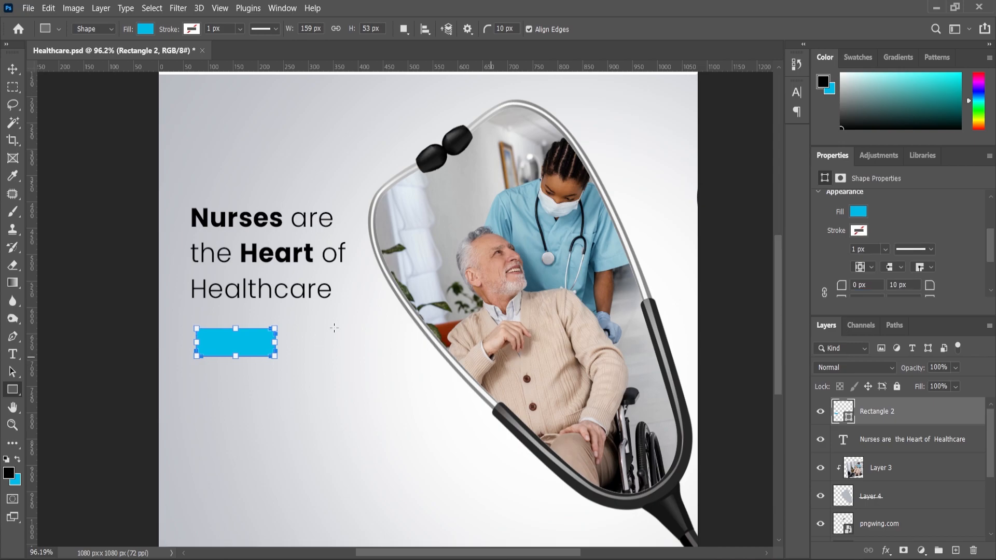
# Step: Move the blue rectangle over the word "Nurses" and set all its corner radii to 0 px
pyautogui.click(14, 71)
pyautogui.moveTo(221, 327); pyautogui.dragTo(262, 232)
pyautogui.scroll(3, 213, 217)
pyautogui.scroll(3, 211, 214)
pyautogui.scroll(-1, 819, 286)
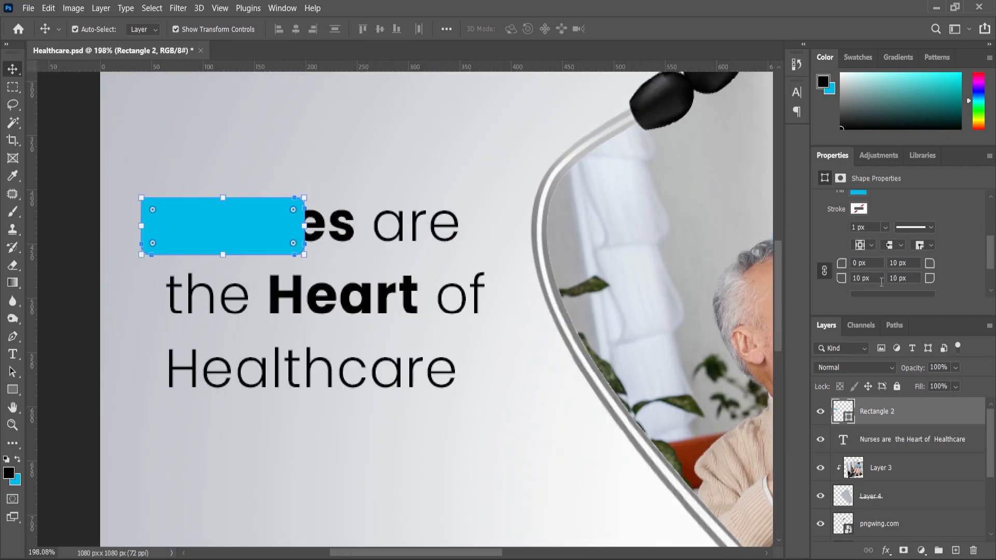
pyautogui.moveTo(839, 278); pyautogui.dragTo(839, 278)
# Step: Place Rectangle 2 beneath the headline layer and adjust its sides to frame the word "Nurses" as a highlight
pyautogui.moveTo(874, 414); pyautogui.dragTo(875, 454)
pyautogui.scroll(2, 312, 234)
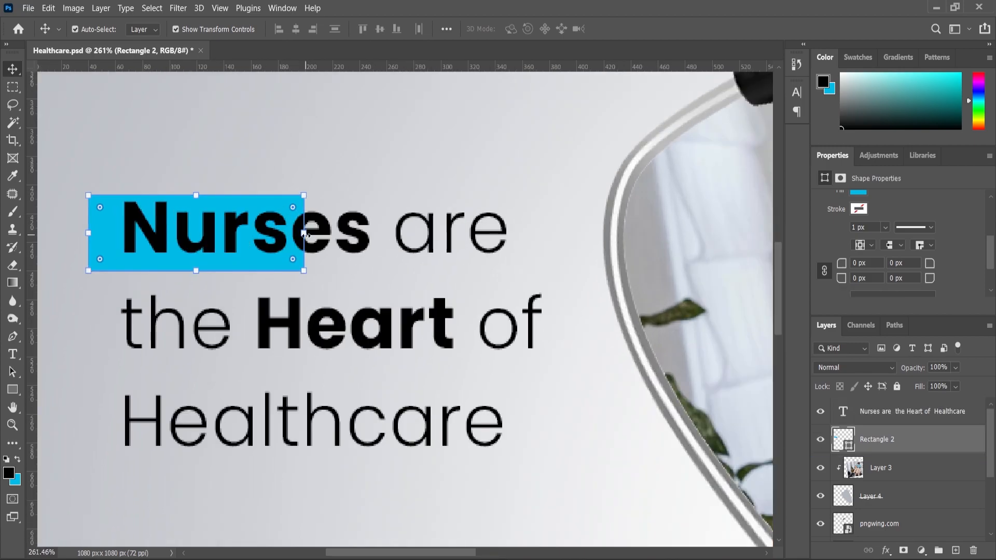
pyautogui.hotkey('ctrl', 't')
pyautogui.moveTo(308, 238); pyautogui.dragTo(389, 238)
pyautogui.moveTo(87, 234); pyautogui.dragTo(102, 235)
# Step: Reduce the blue highlight rectangle's height to about 94.34% so it fits "Nurses" more closely
pyautogui.click(18, 422)
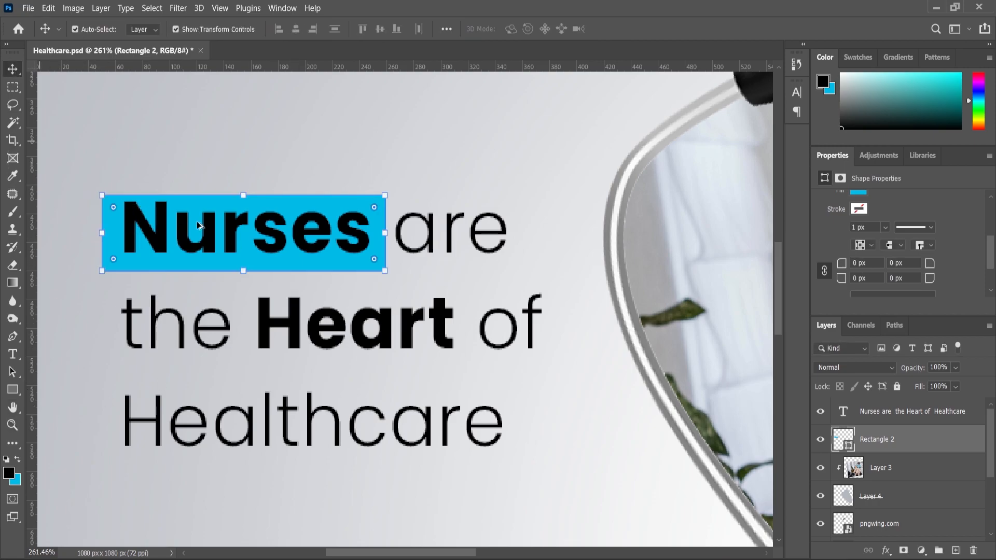
pyautogui.click(232, 242)
pyautogui.moveTo(247, 281); pyautogui.dragTo(247, 274)
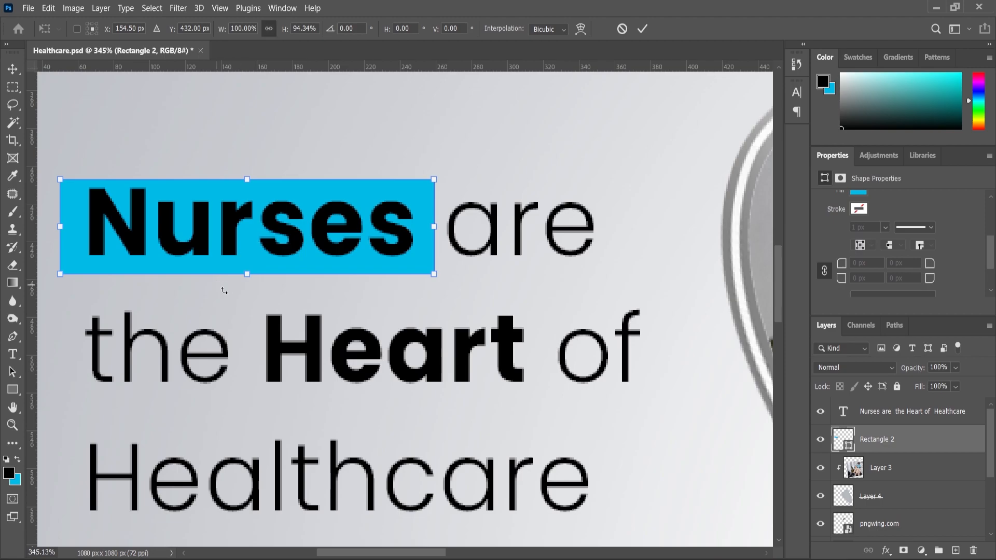
pyautogui.click(14, 424)
pyautogui.moveTo(393, 252); pyautogui.dragTo(250, 449)
pyautogui.scroll(3, 251, 448)
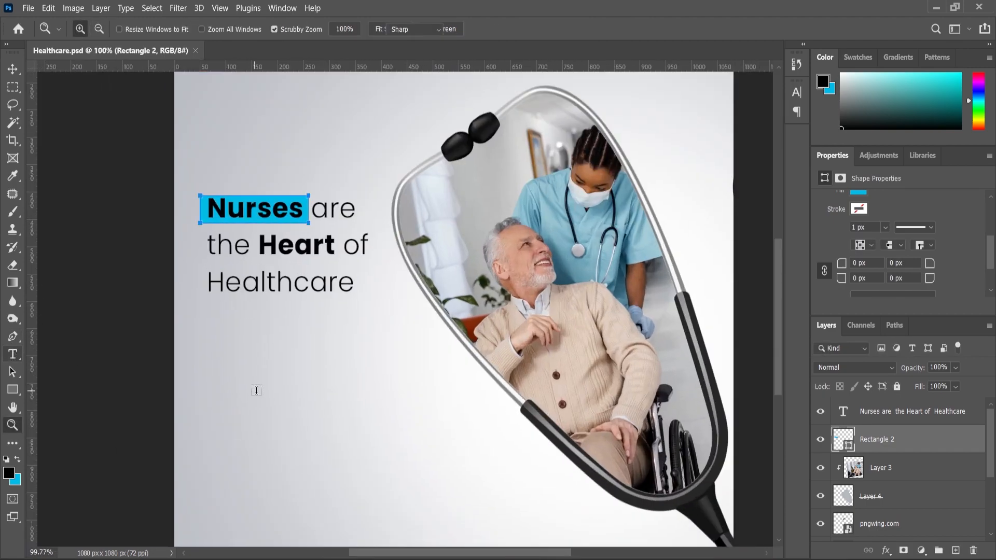
# Step: Add a vertical guide at the headline's left edge and write "International Nurses day" at 17 pt below the headline
pyautogui.press('t')
pyautogui.moveTo(32, 335); pyautogui.dragTo(208, 359)
pyautogui.click(322, 404)
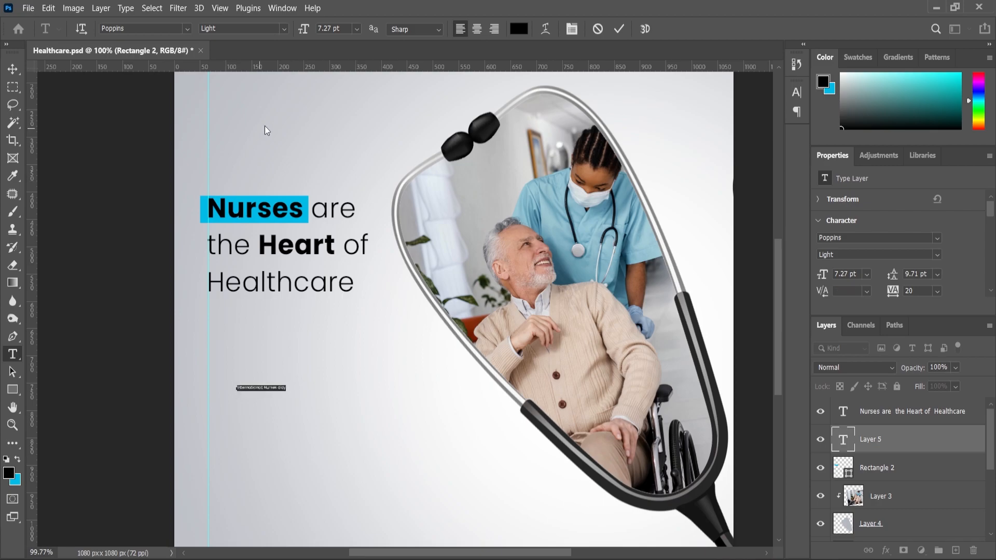
pyautogui.moveTo(308, 32); pyautogui.dragTo(314, 35)
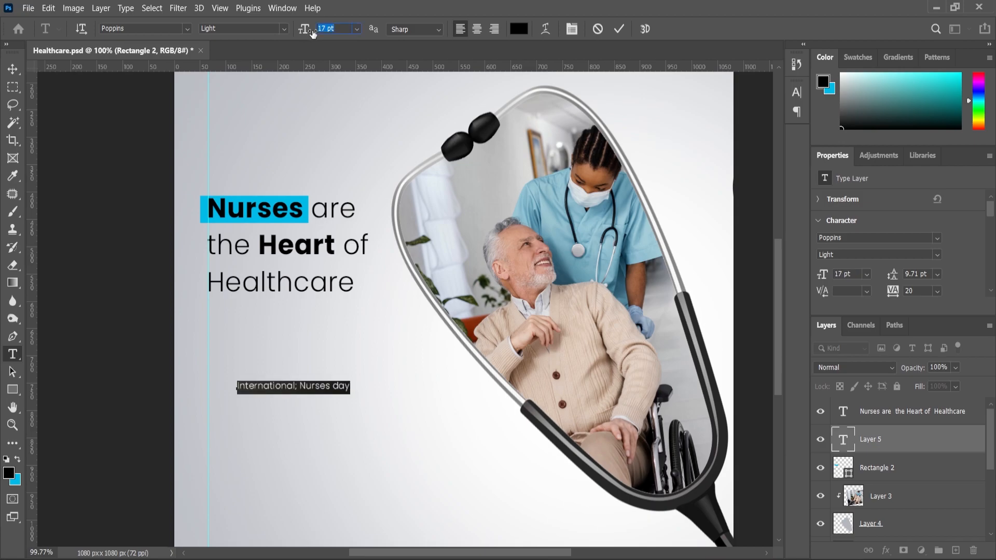
pyautogui.click(302, 386)
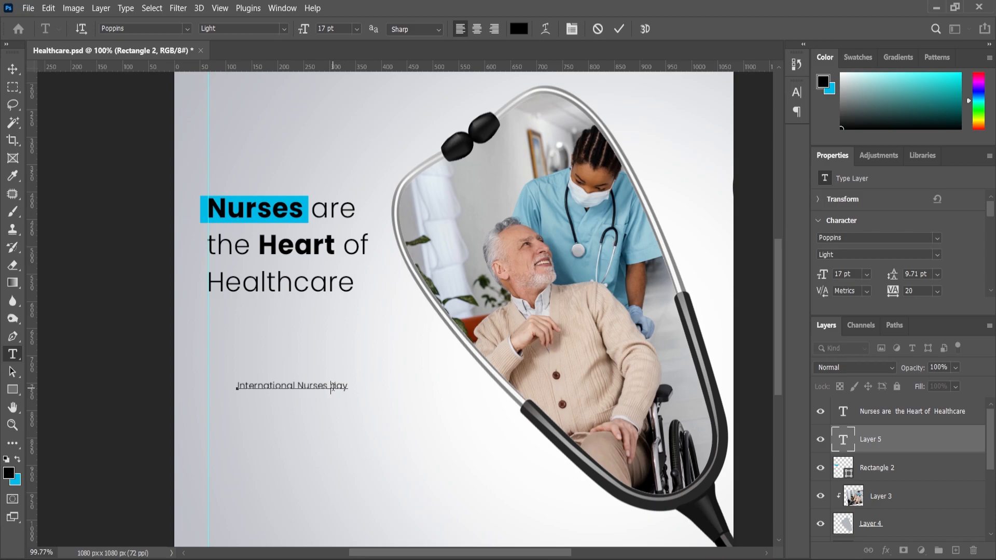
# Step: Set the "International Nurses day" text to Poppins Medium and align its left edge with the guide
pyautogui.hotkey('ctrl', 'a')
pyautogui.click(283, 32)
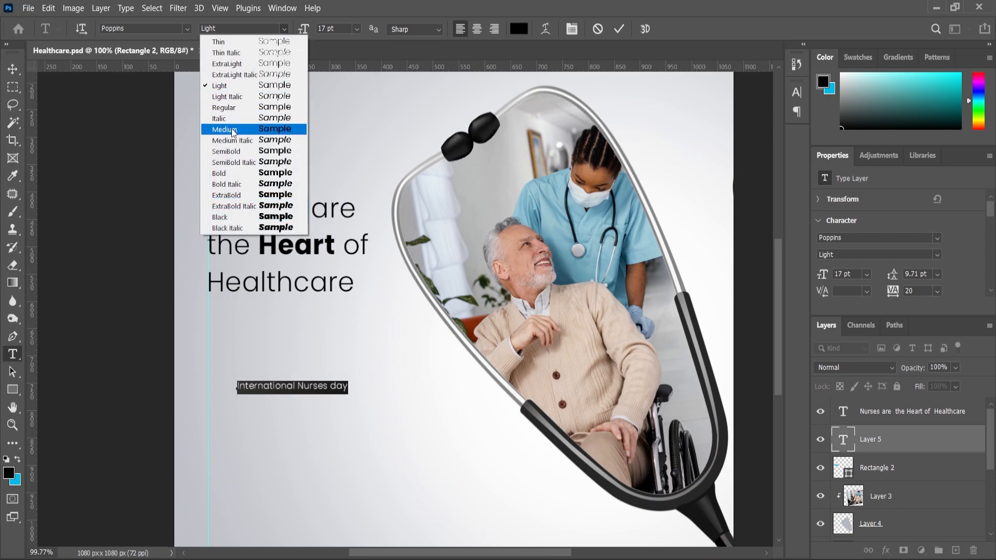
pyautogui.click(229, 130)
pyautogui.click(13, 70)
pyautogui.scroll(3, 260, 392)
pyautogui.moveTo(261, 387); pyautogui.dragTo(220, 397)
# Step: Prefix the text with a hash sign so it reads "#International Nurses day"
pyautogui.scroll(3, 148, 392)
pyautogui.click(12, 354)
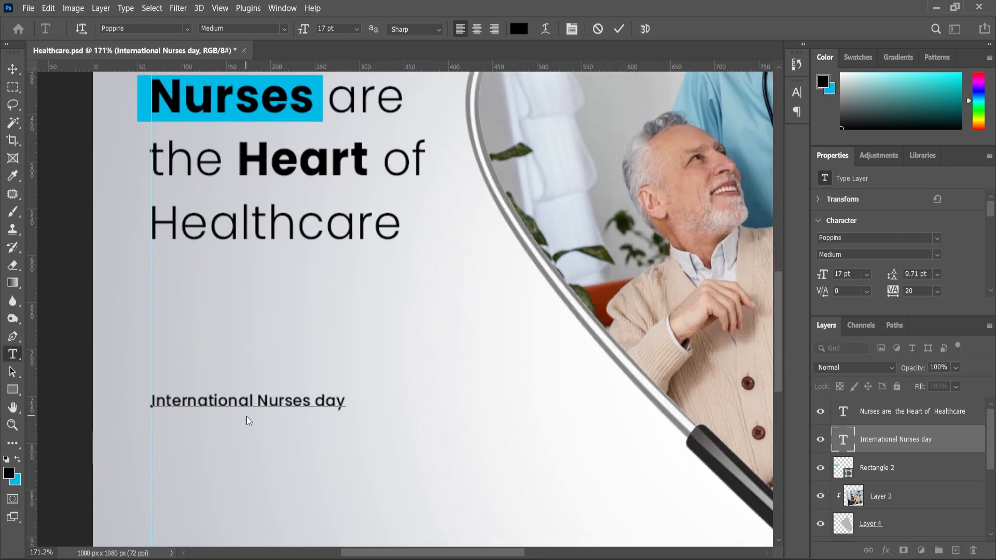
pyautogui.write('#')
pyautogui.click(12, 69)
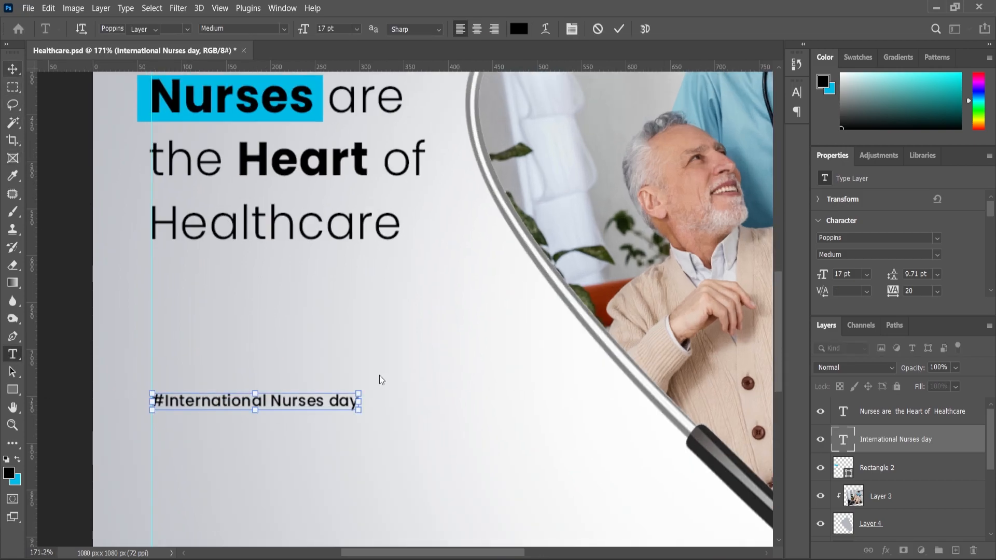
# Step: Enlarge the "#International Nurses day" text to about 22.68 pt, keeping it on the guide
pyautogui.scroll(-1, 371, 382)
pyautogui.hotkey('ctrl', 't')
pyautogui.moveTo(359, 372); pyautogui.dragTo(384, 382)
pyautogui.scroll(-3, 368, 395)
pyautogui.click(20, 425)
pyautogui.keyDown('alt'); pyautogui.click(372, 369); pyautogui.keyUp('alt')
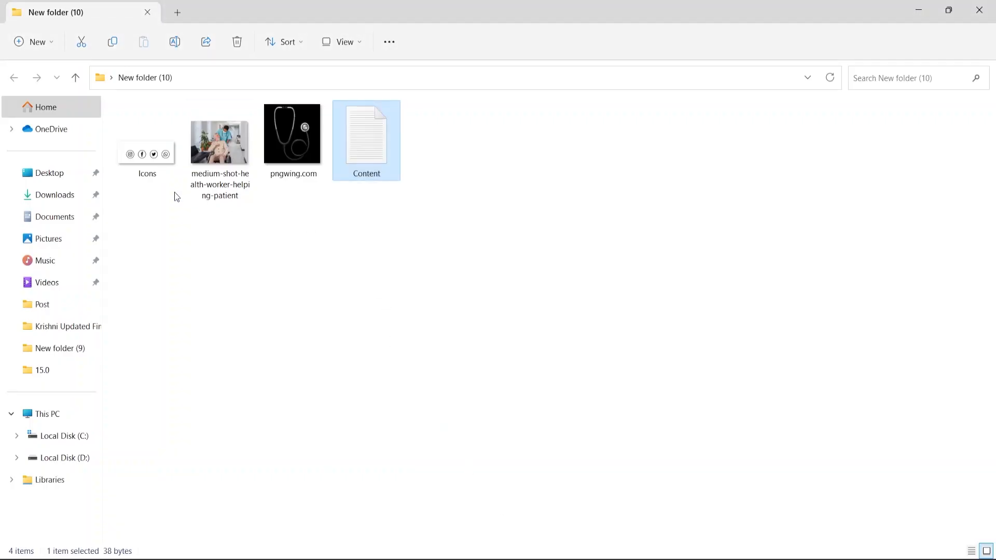
# Step: Place the Icons image, scale it to about 25.61% and position it below the hashtag line
pyautogui.moveTo(174, 192); pyautogui.dragTo(345, 228)
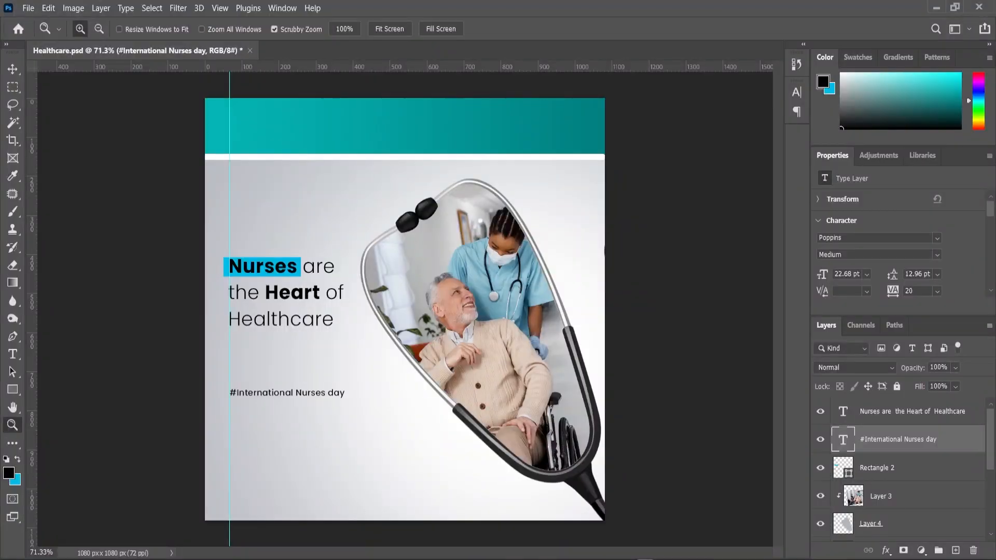
pyautogui.moveTo(326, 501); pyautogui.dragTo(434, 395)
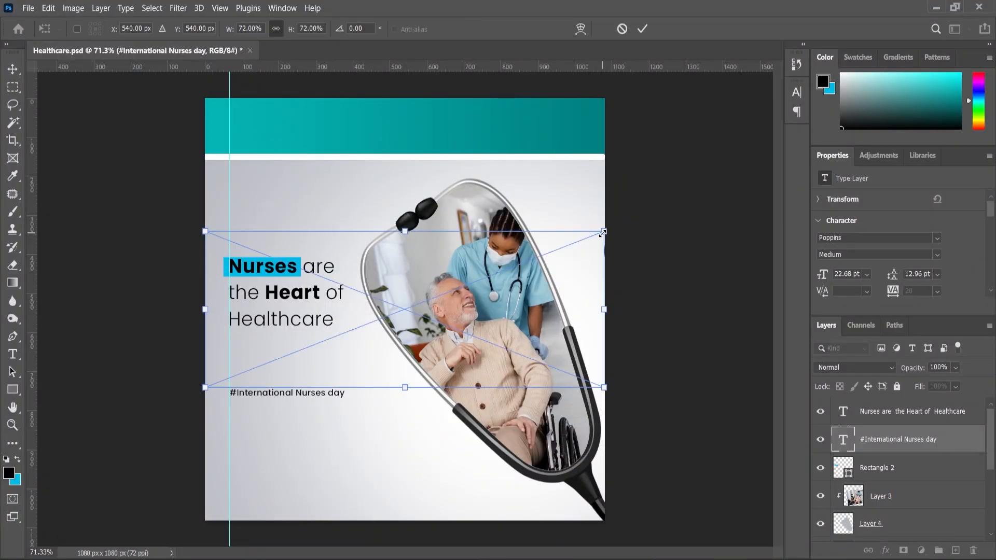
pyautogui.moveTo(602, 233); pyautogui.dragTo(475, 282)
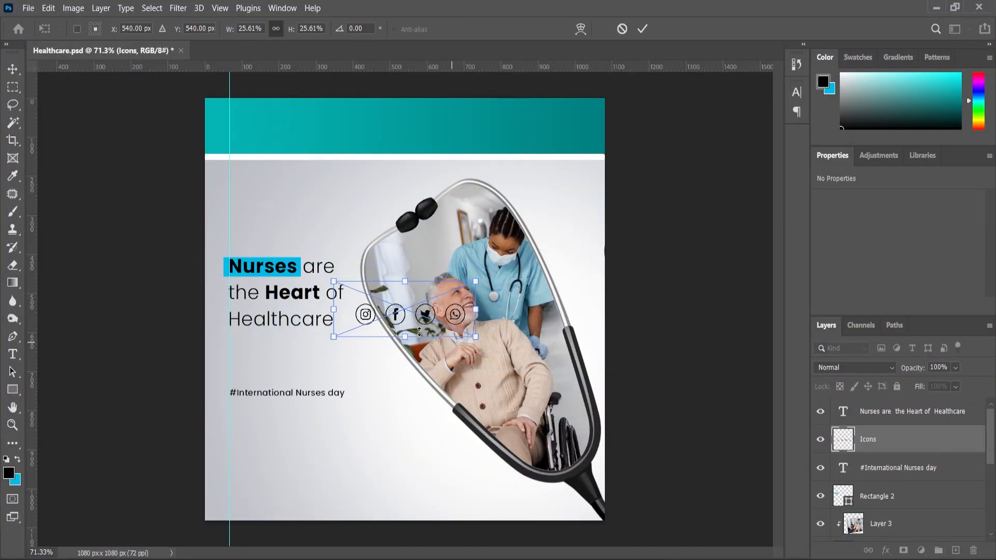
pyautogui.moveTo(379, 370); pyautogui.dragTo(266, 437)
pyautogui.scroll(5, 315, 441)
pyautogui.moveTo(361, 392); pyautogui.dragTo(302, 467)
pyautogui.scroll(-1, 327, 443)
pyautogui.scroll(2, 313, 456)
pyautogui.click(13, 87)
pyautogui.scroll(-3, 251, 327)
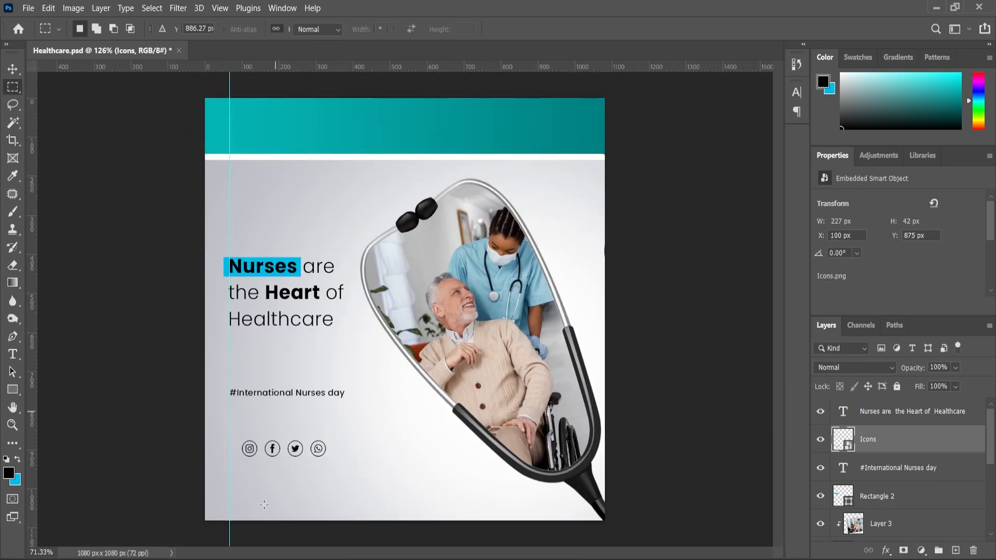
pyautogui.scroll(4, 251, 327)
pyautogui.click(12, 69)
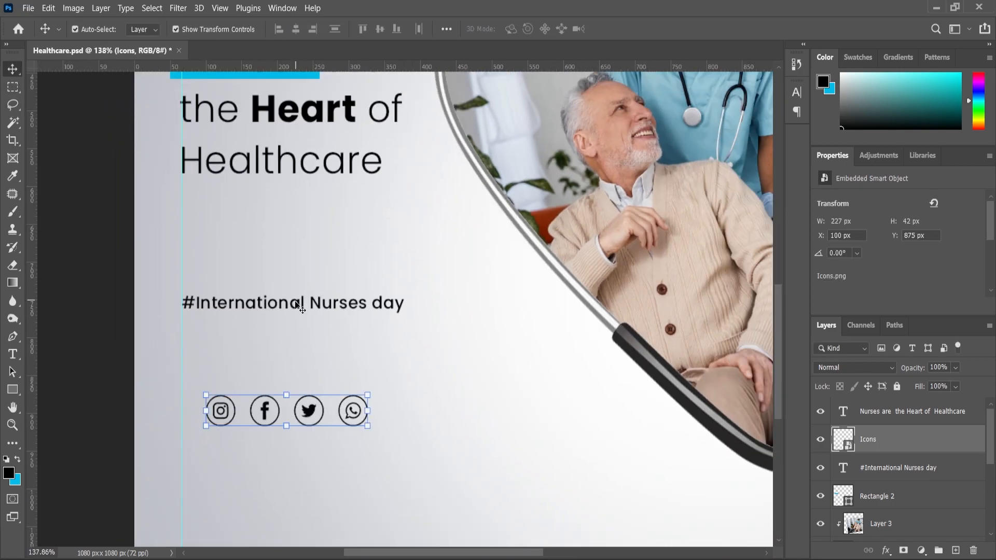
pyautogui.click(300, 303)
pyautogui.hotkey('ctrl', 'j')
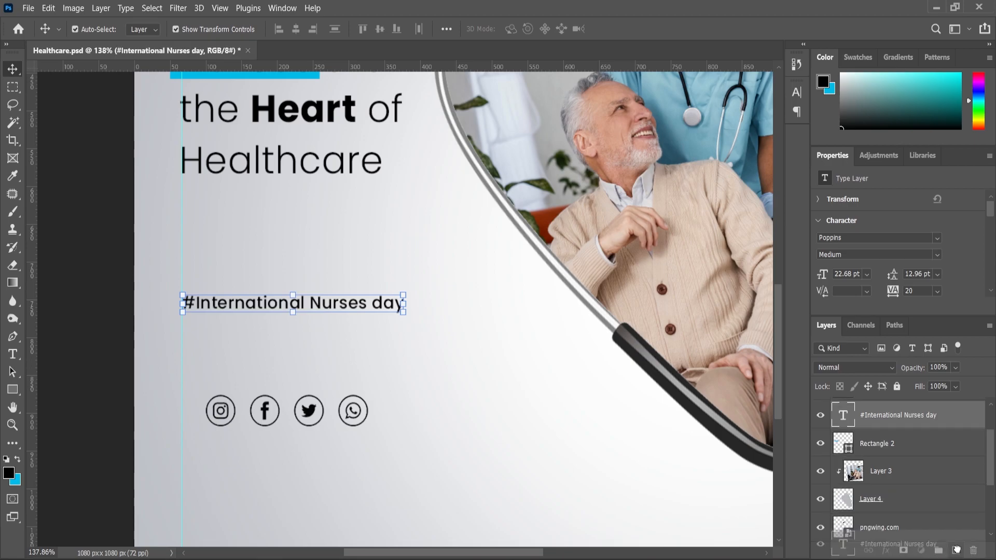
pyautogui.moveTo(332, 304); pyautogui.dragTo(332, 445)
pyautogui.doubleClick(332, 444)
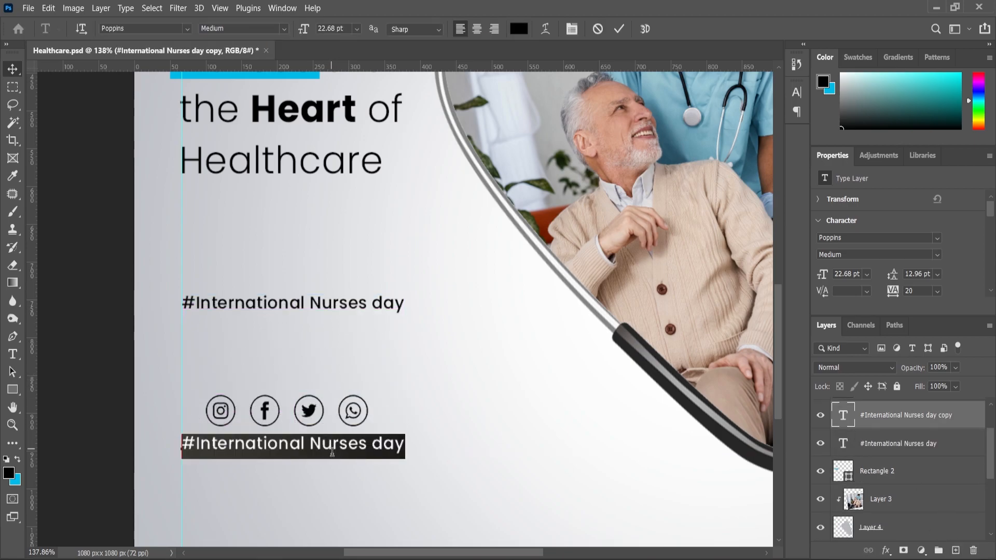
pyautogui.write('www.neetcreationz.com')
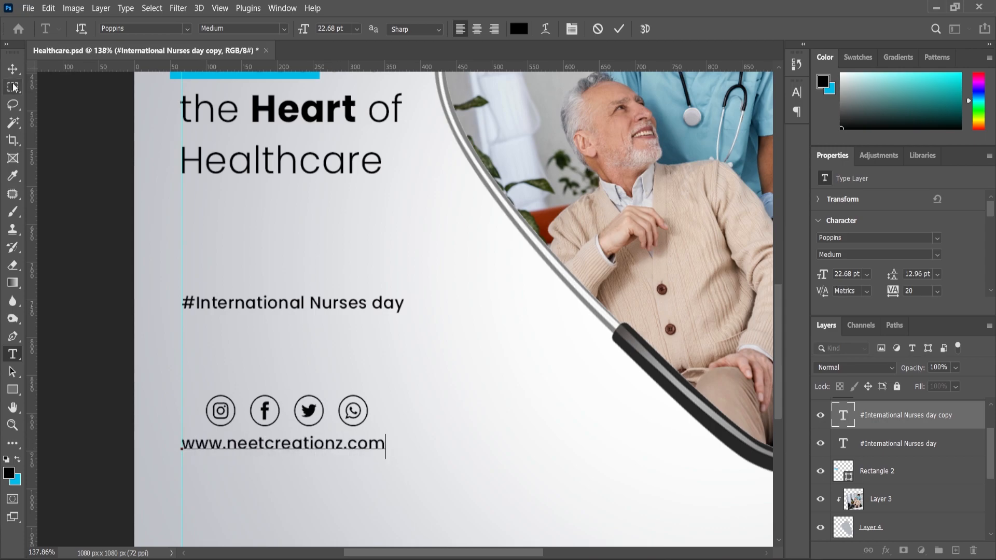
pyautogui.click(13, 69)
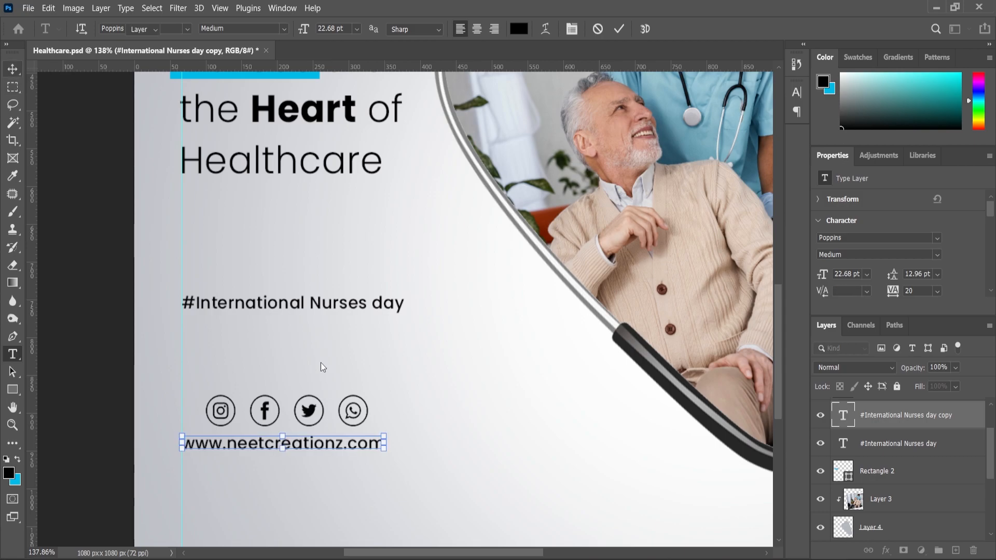
# Step: Center the social icons horizontally over the website address
pyautogui.keyDown('shift'); pyautogui.click(313, 419); pyautogui.keyUp('shift')
pyautogui.click(295, 30)
pyautogui.scroll(-5, 340, 358)
pyautogui.click(128, 451)
# Step: Place the Logo image above the headline layer, move it to the header's right end and scale it to about 59.73%
pyautogui.click(306, 200)
pyautogui.scroll(-6, 649, 355)
pyautogui.scroll(1, 648, 354)
pyautogui.click(542, 559)
pyautogui.moveTo(522, 151); pyautogui.dragTo(529, 326)
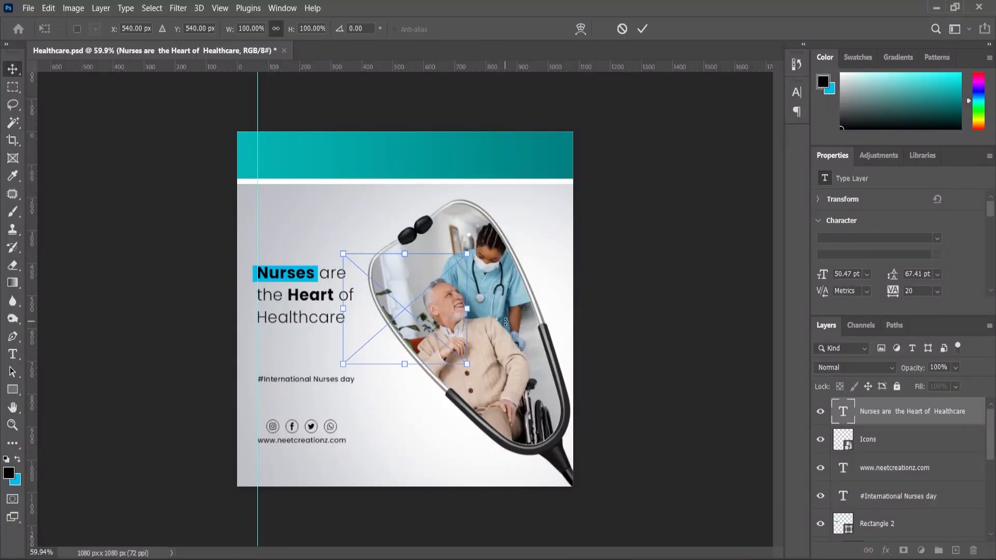
pyautogui.moveTo(467, 254); pyautogui.dragTo(450, 274)
pyautogui.moveTo(393, 320); pyautogui.dragTo(510, 182)
pyautogui.scroll(4, 599, 117)
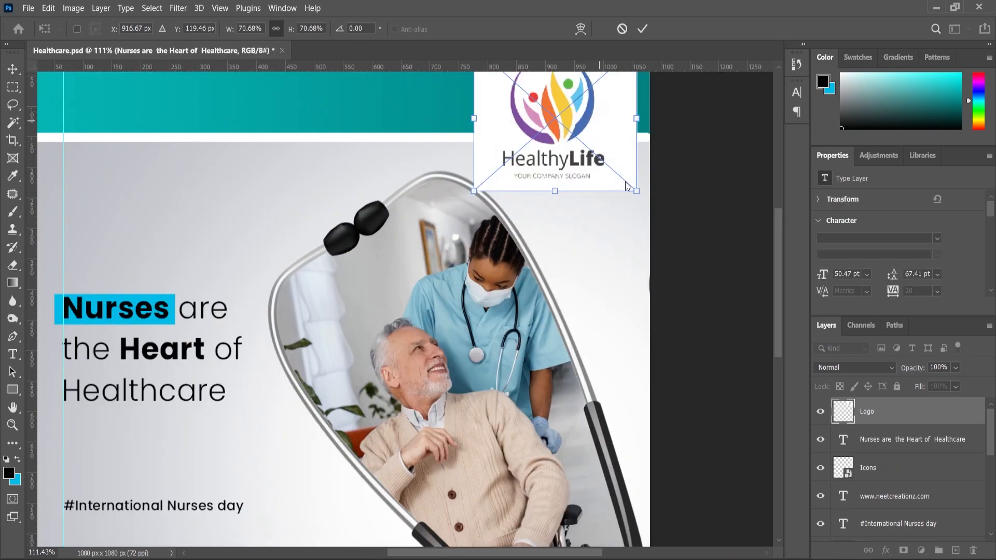
pyautogui.moveTo(634, 191); pyautogui.dragTo(624, 179)
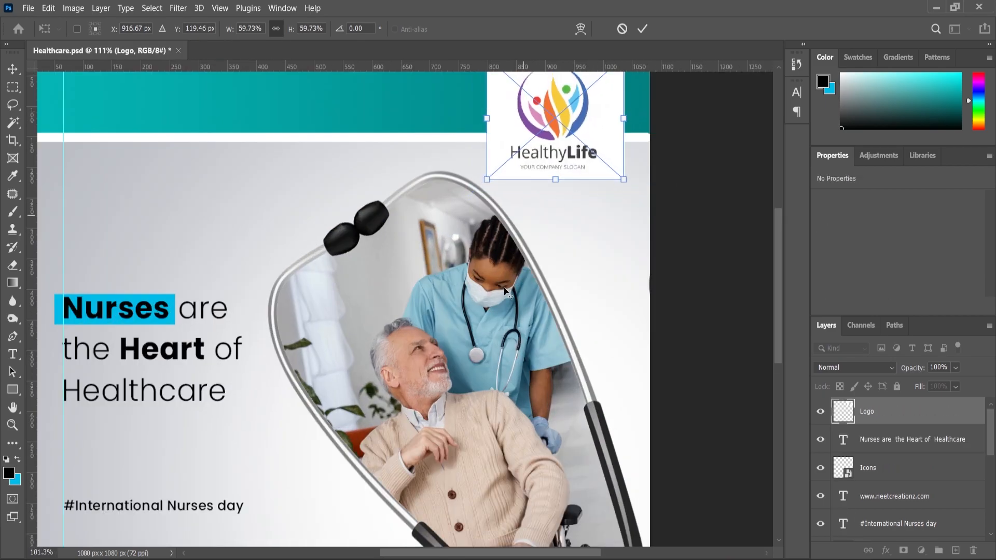
# Step: Move the logo flush with the canvas's top edge, just inside its right edge, and commit the placement
pyautogui.scroll(-2, 509, 265)
pyautogui.scroll(2, 613, 124)
pyautogui.moveTo(777, 243); pyautogui.dragTo(776, 212)
pyautogui.scroll(2, 580, 236)
pyautogui.moveTo(578, 236); pyautogui.dragTo(595, 226)
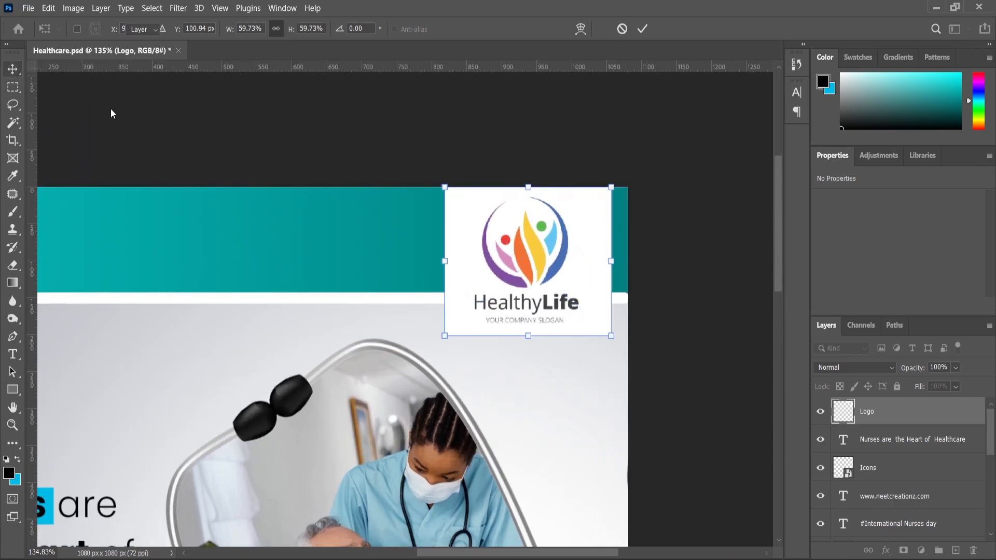
pyautogui.press('Return')
# Step: Apply Levels to the logo with a midtone input of 0.84 and a white input of 251
pyautogui.hotkey('ctrl', 'l')
pyautogui.moveTo(669, 244); pyautogui.dragTo(668, 245)
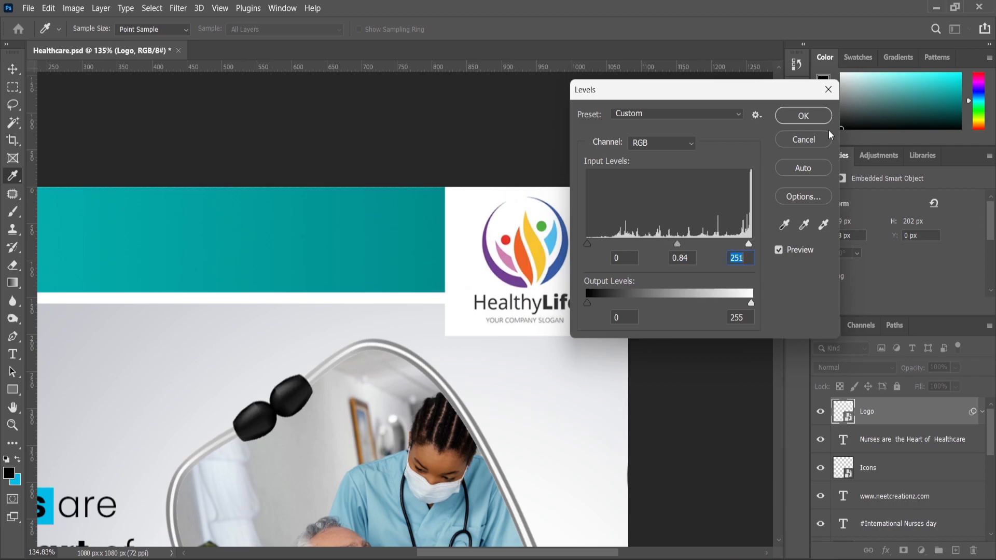
pyautogui.click(803, 116)
pyautogui.scroll(-3, 562, 216)
pyautogui.scroll(-1, 449, 345)
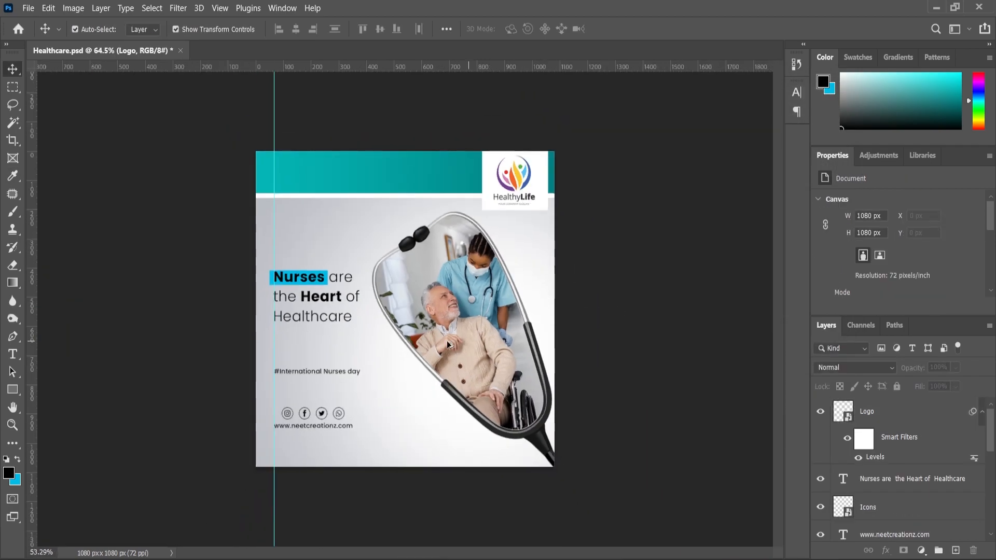
pyautogui.scroll(2, 449, 345)
pyautogui.scroll(-1, 419, 336)
pyautogui.scroll(1, 433, 327)
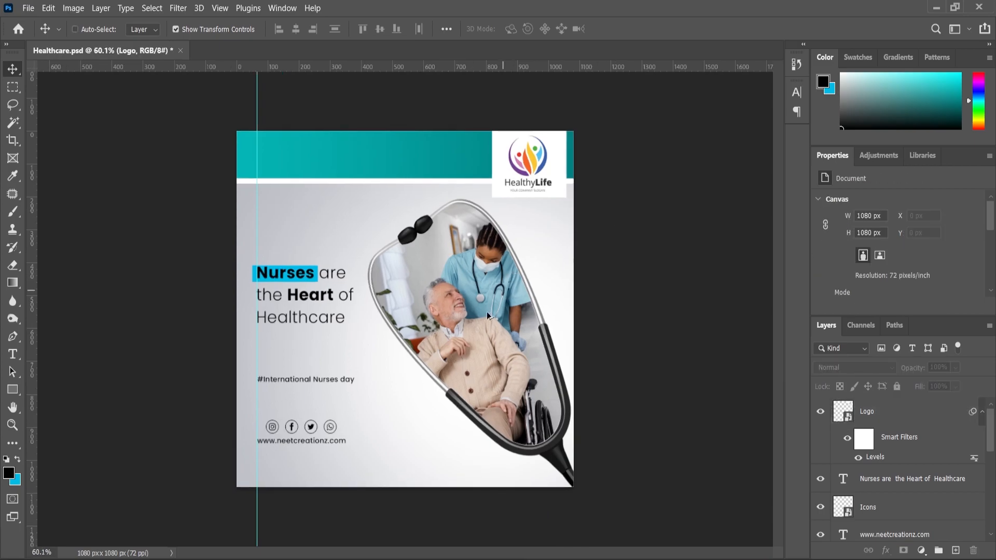
pyautogui.scroll(1, 434, 327)
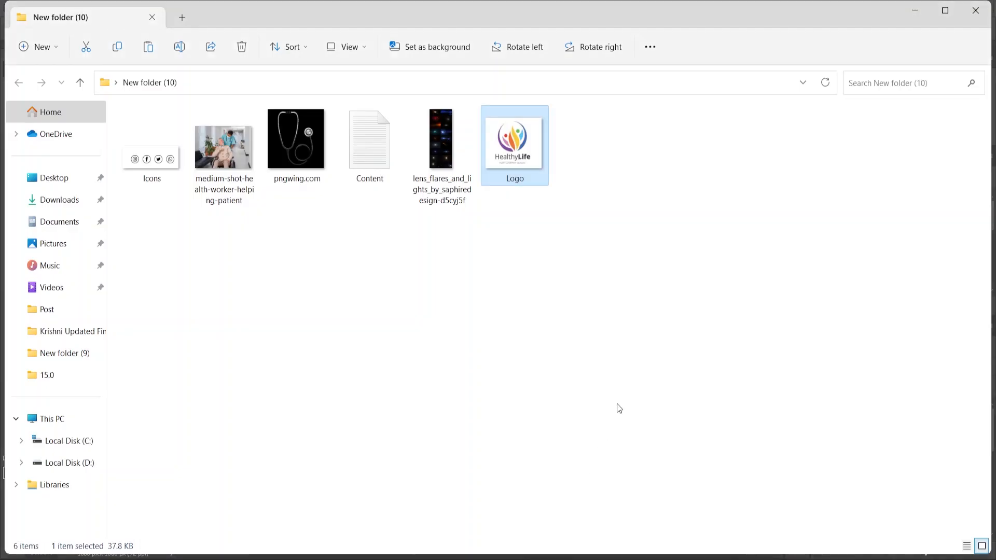
# Step: Open the lens flares JPG and copy the teal-blue star flare, about 1245 × 718 px, to a new layer
pyautogui.moveTo(441, 150); pyautogui.dragTo(515, 49)
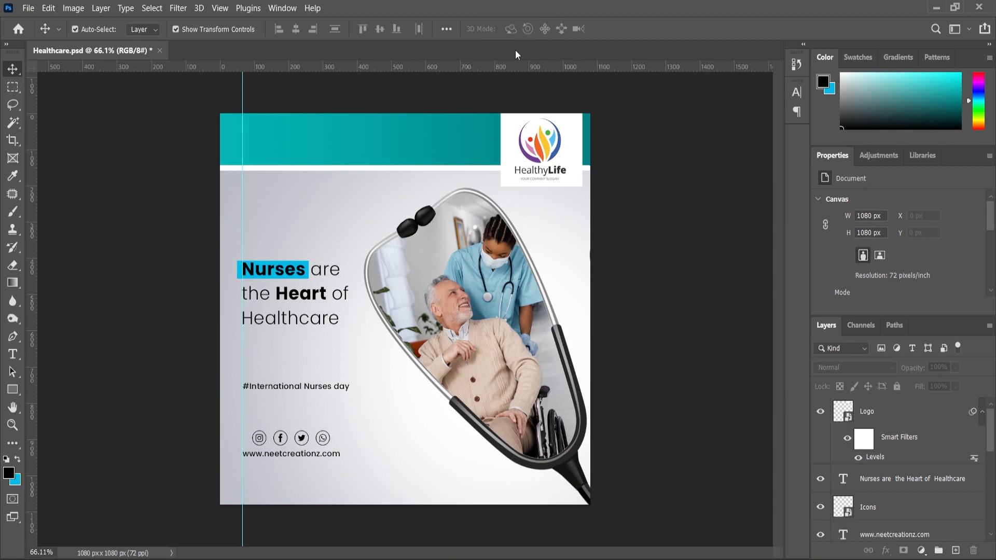
pyautogui.scroll(1, 378, 245)
pyautogui.scroll(-3, 395, 272)
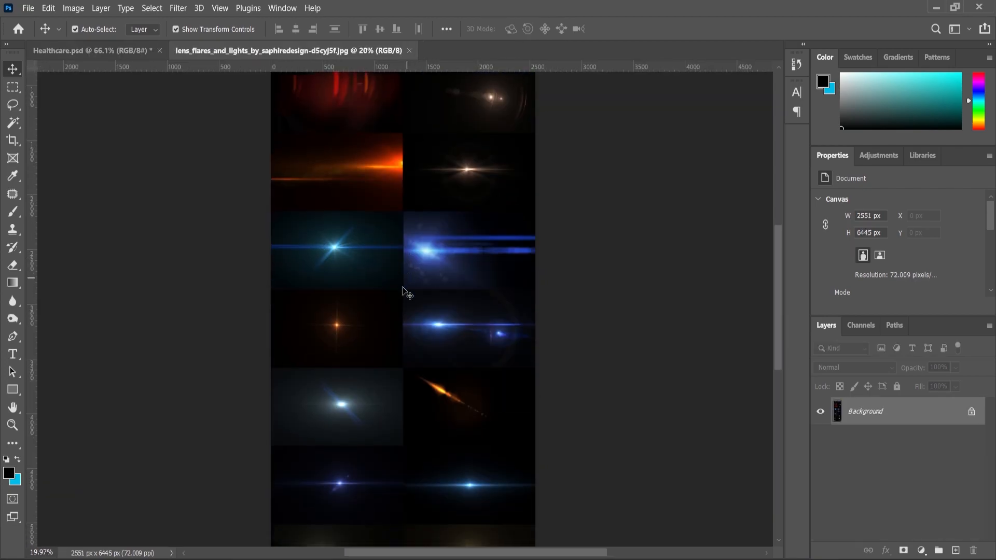
pyautogui.click(11, 89)
pyautogui.moveTo(271, 177); pyautogui.dragTo(400, 255)
pyautogui.press('v')
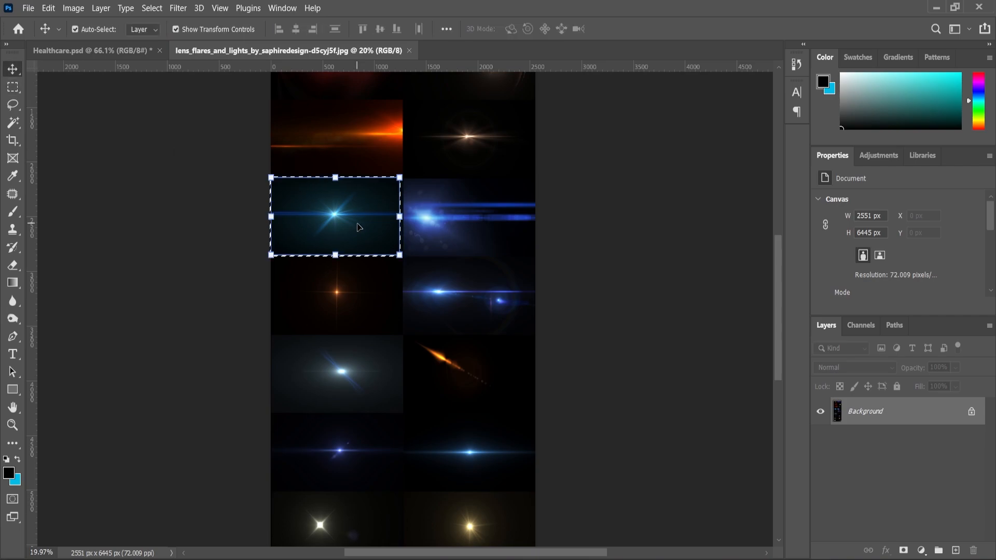
pyautogui.hotkey('ctrl', 'j')
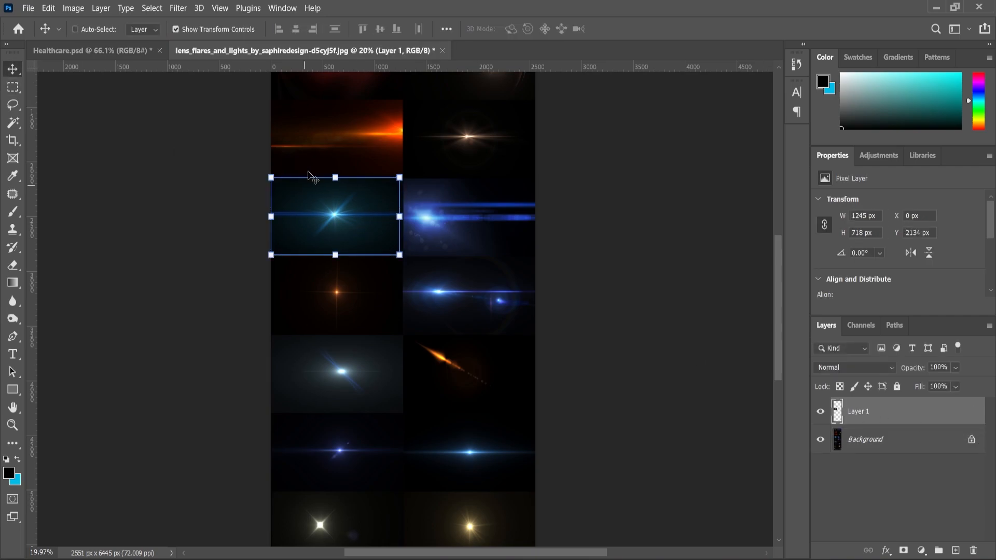
# Step: Bring the flare into Healthcare.psd, place its layer directly above Rectangle 2 and set its blend mode to Screen
pyautogui.click(91, 50)
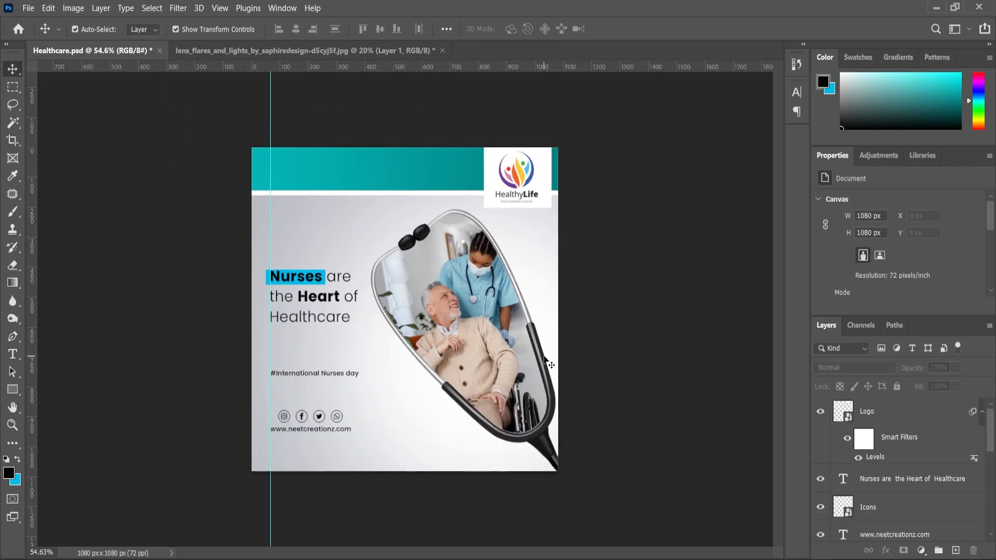
pyautogui.click(542, 361)
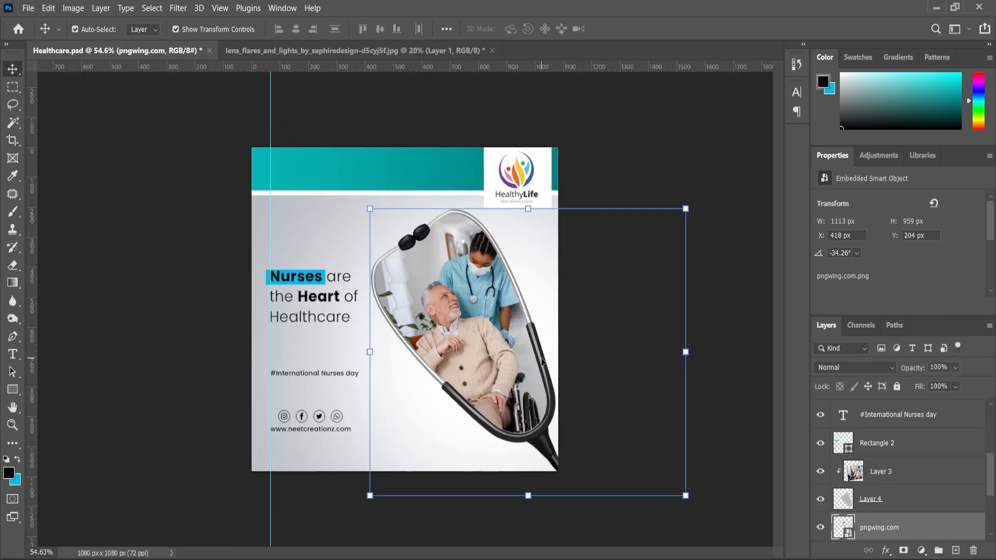
pyautogui.hotkey('ctrl', 'v')
pyautogui.moveTo(879, 531); pyautogui.dragTo(878, 444)
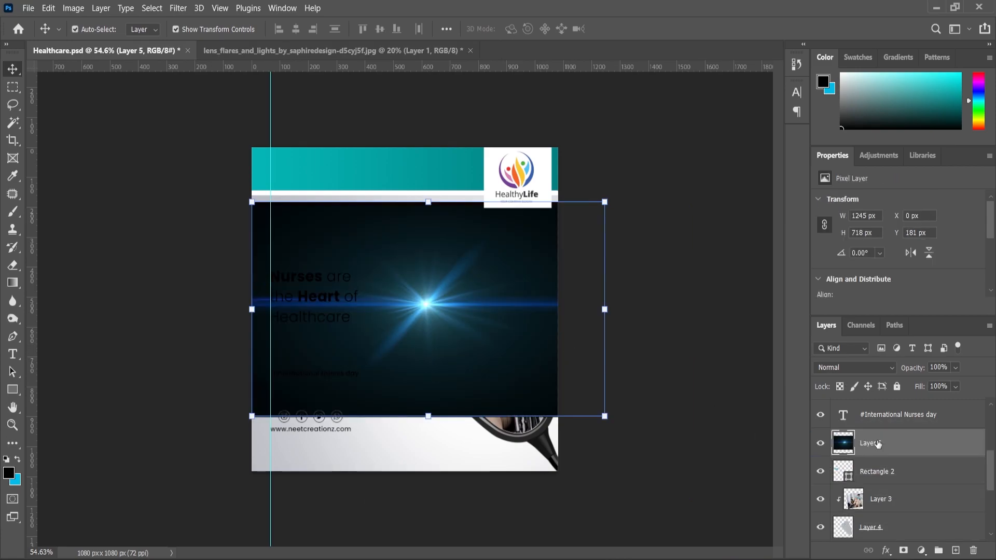
pyautogui.click(868, 363)
pyautogui.click(855, 334)
# Step: Scale the flare to about 51.09% and position its bright center on the upper end of the stethoscope's right black tube
pyautogui.moveTo(604, 201); pyautogui.dragTo(536, 290)
pyautogui.scroll(1, 519, 302)
pyautogui.moveTo(435, 312); pyautogui.dragTo(554, 358)
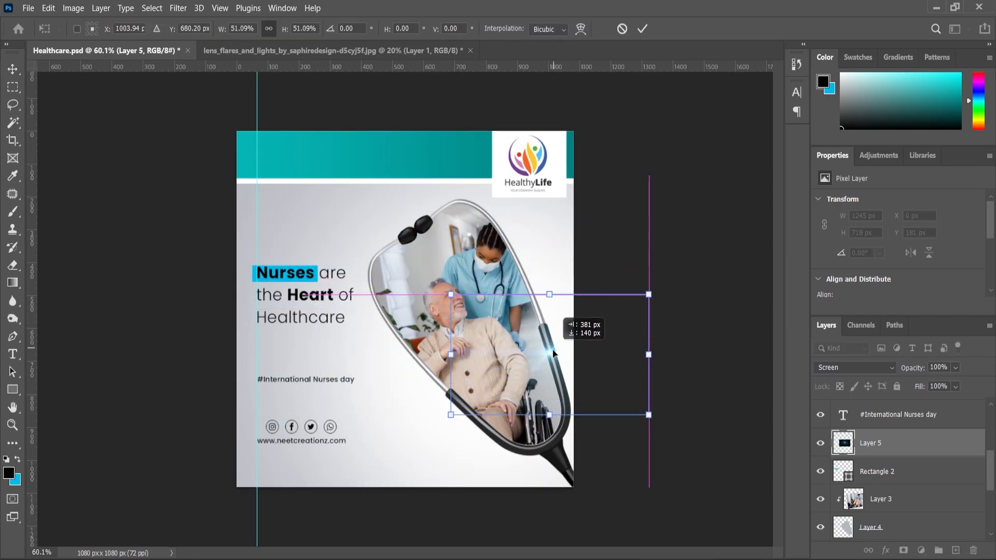
pyautogui.scroll(7, 603, 365)
pyautogui.moveTo(620, 374); pyautogui.dragTo(620, 340)
# Step: Choose the Eraser for the flare layer and reduce its brush size to 200 px
pyautogui.click(12, 266)
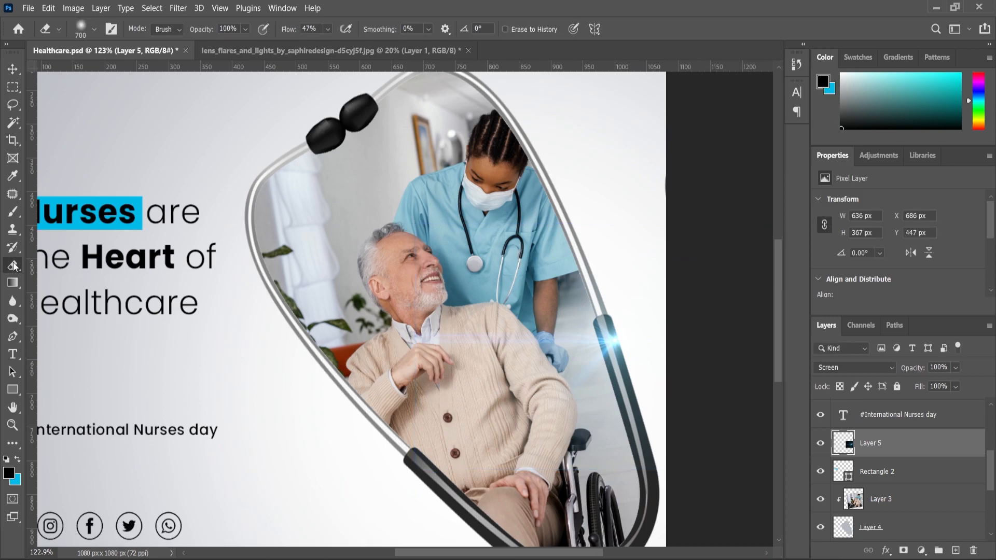
pyautogui.press('[')
pyautogui.press('[')
pyautogui.press('[')
pyautogui.press('[')
pyautogui.press('[')
pyautogui.press('[')
pyautogui.press('[')
pyautogui.press('[')
pyautogui.press('[')
pyautogui.scroll(-7, 449, 389)
pyautogui.scroll(2, 448, 388)
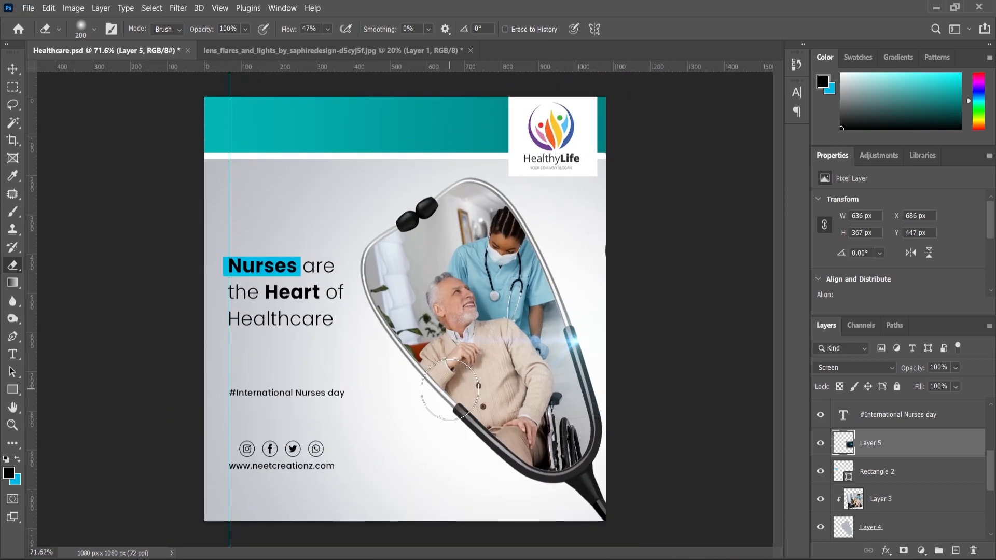
pyautogui.scroll(-2, 449, 389)
pyautogui.scroll(-3, 878, 519)
# Step: Place background.png directly above Layer 1, scale it to about 154.62% and position it over the area below the teal header
pyautogui.click(876, 529)
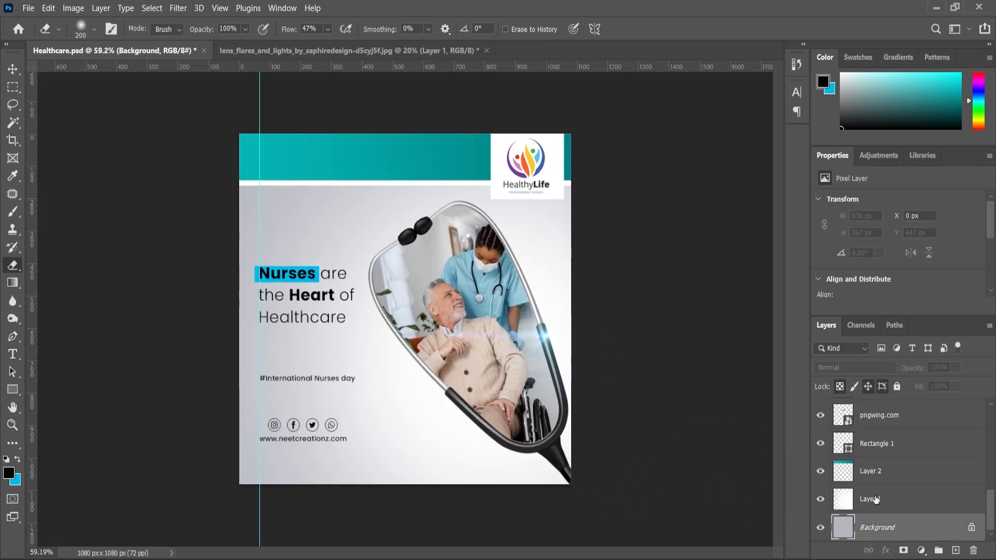
pyautogui.click(876, 499)
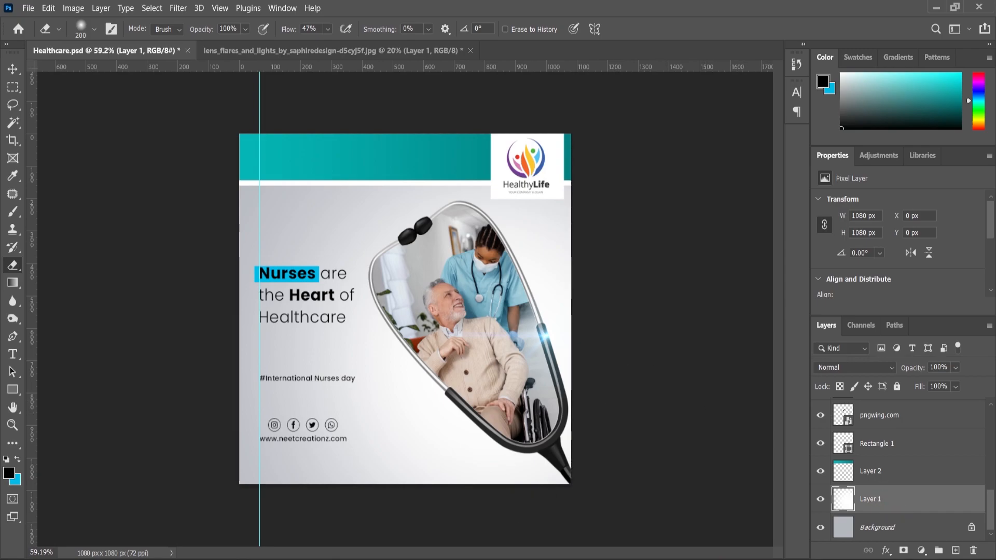
pyautogui.click(459, 445)
pyautogui.moveTo(586, 162); pyautogui.dragTo(387, 340)
pyautogui.moveTo(561, 200); pyautogui.dragTo(617, 179)
pyautogui.moveTo(537, 253); pyautogui.dragTo(602, 251)
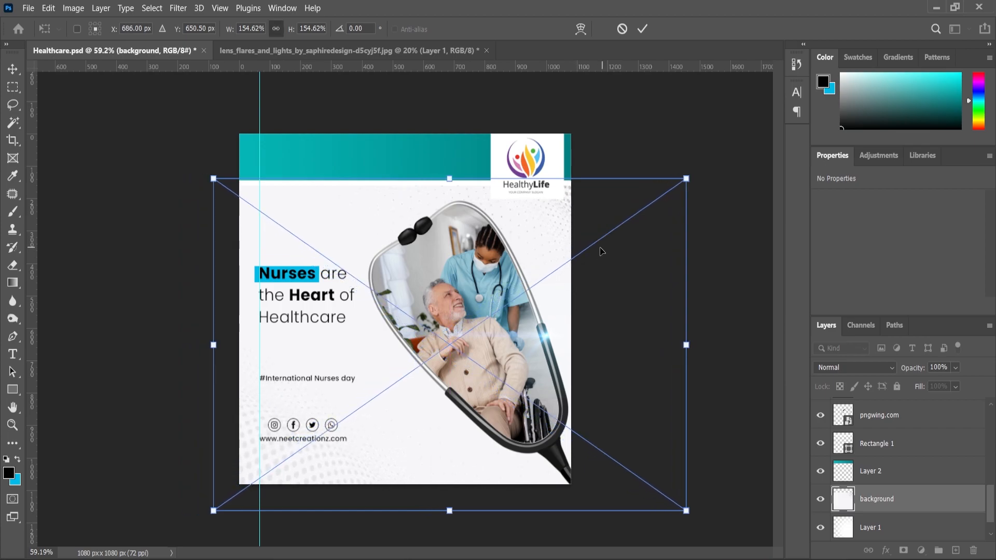
# Step: Flip the placed background pattern vertically and horizontally, position it at about X -128 px, Y 137 px, and commit the placement
pyautogui.rightClick(560, 242)
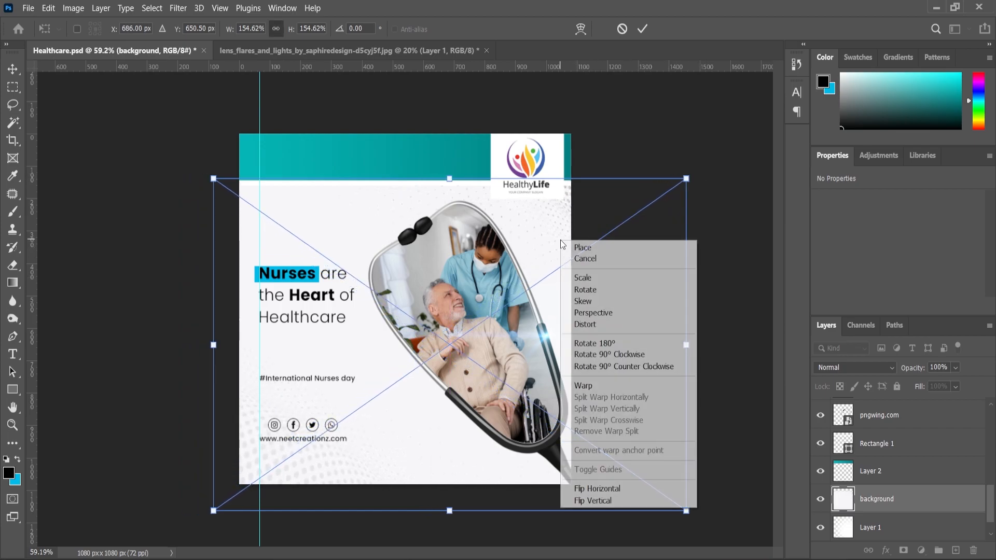
pyautogui.click(608, 501)
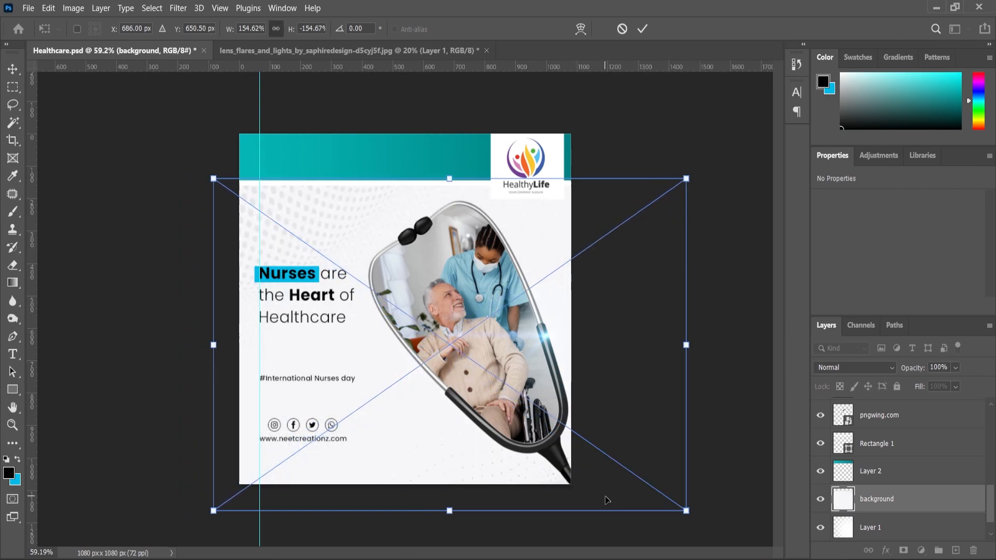
pyautogui.rightClick(363, 226)
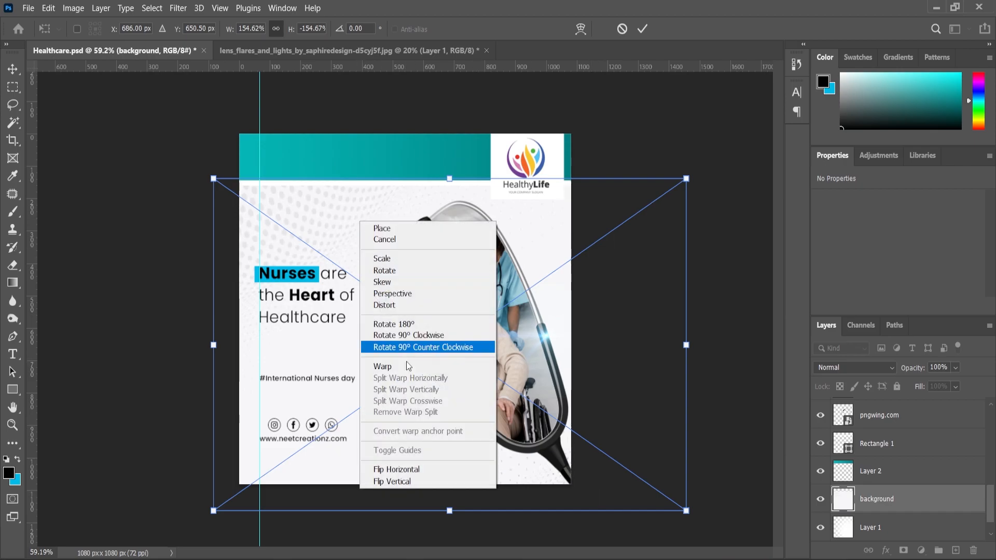
pyautogui.click(407, 481)
pyautogui.moveTo(409, 456); pyautogui.dragTo(396, 462)
pyautogui.press('Return')
# Step: Set the background pattern layer's blend mode to Multiply, enlarge it to about 159.86% and center it at about X 613 px, Y 666 px
pyautogui.click(854, 367)
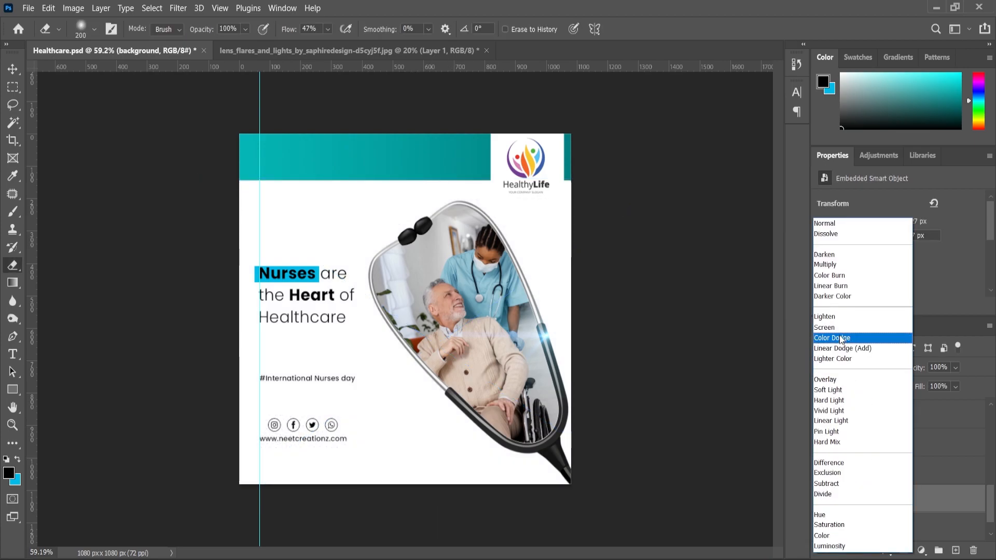
pyautogui.click(824, 268)
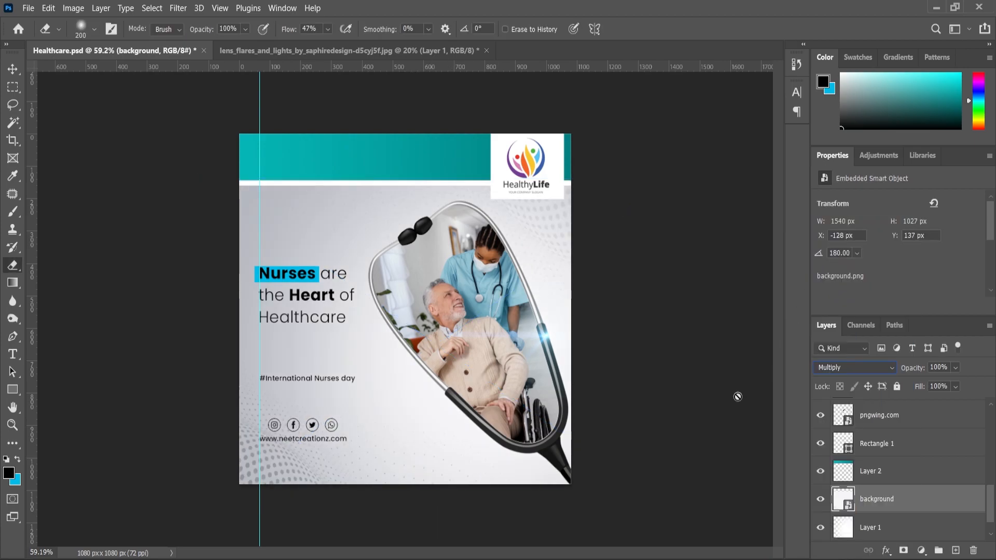
pyautogui.click(19, 75)
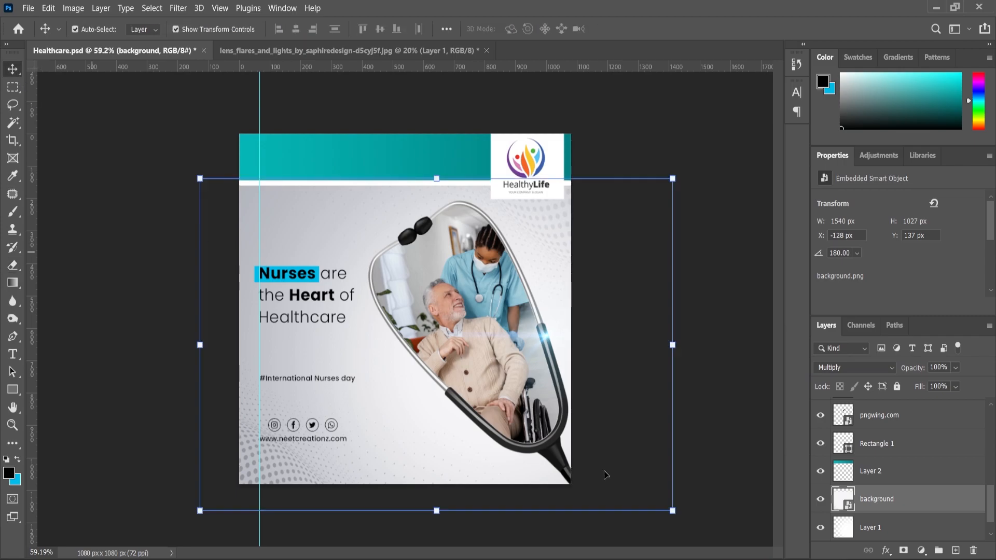
pyautogui.moveTo(671, 511); pyautogui.dragTo(678, 518)
pyautogui.moveTo(370, 474); pyautogui.dragTo(361, 482)
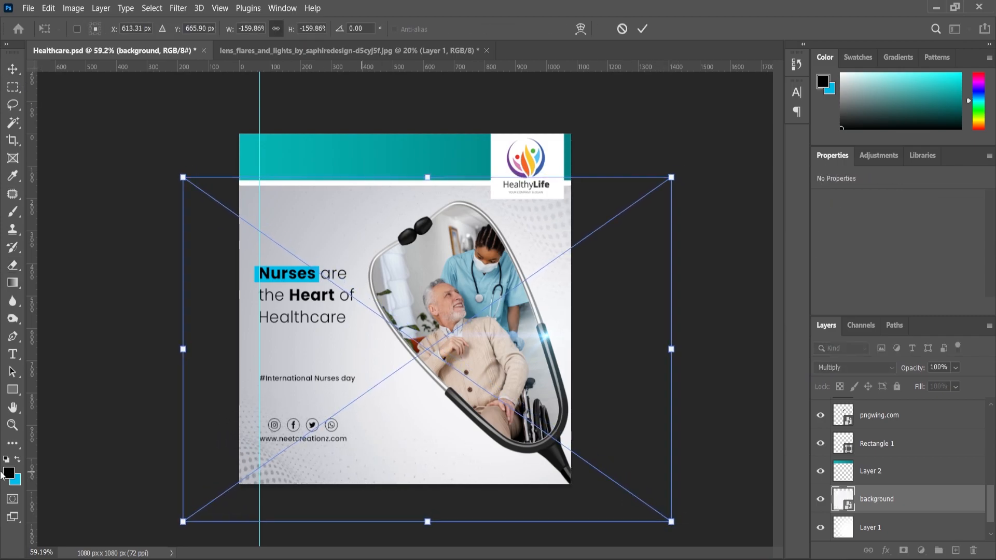
pyautogui.click(12, 426)
# Step: Add a Levels adjustment layer above the Logo layer with input levels 8, 0.96 and 248
pyautogui.scroll(3, 894, 431)
pyautogui.click(873, 412)
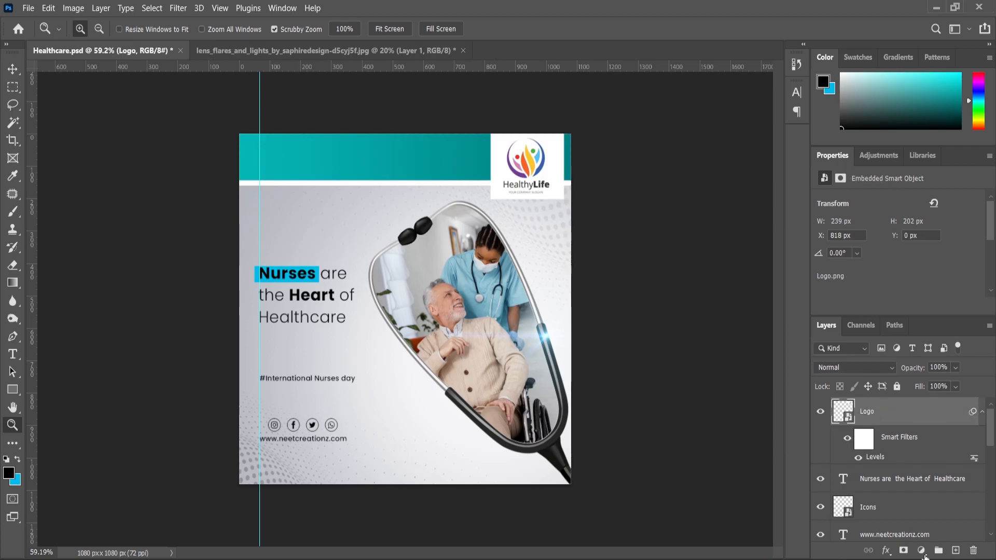
pyautogui.click(926, 553)
pyautogui.click(922, 372)
pyautogui.scroll(-2, 902, 262)
pyautogui.moveTo(907, 266); pyautogui.dragTo(910, 266)
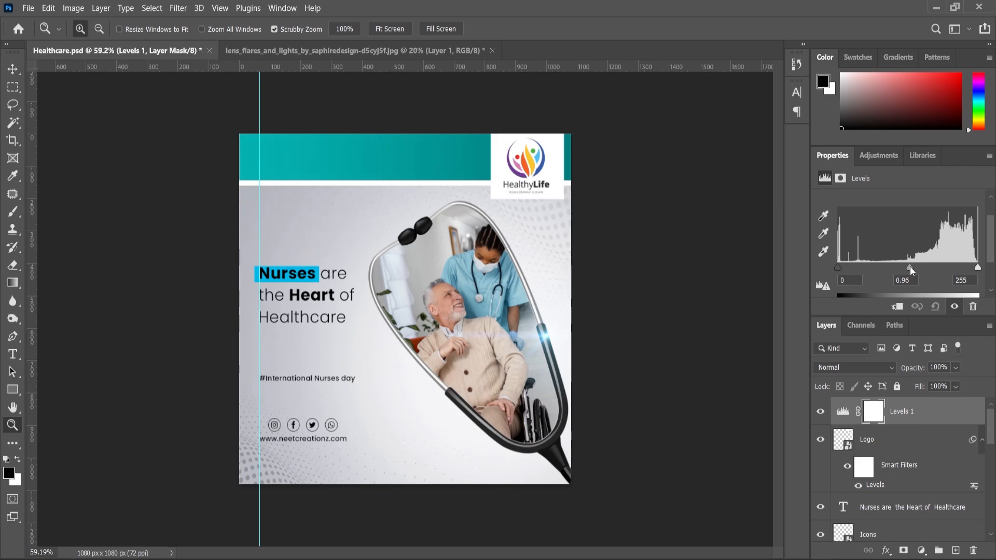
pyautogui.moveTo(837, 267); pyautogui.dragTo(842, 269)
pyautogui.moveTo(978, 267); pyautogui.dragTo(974, 268)
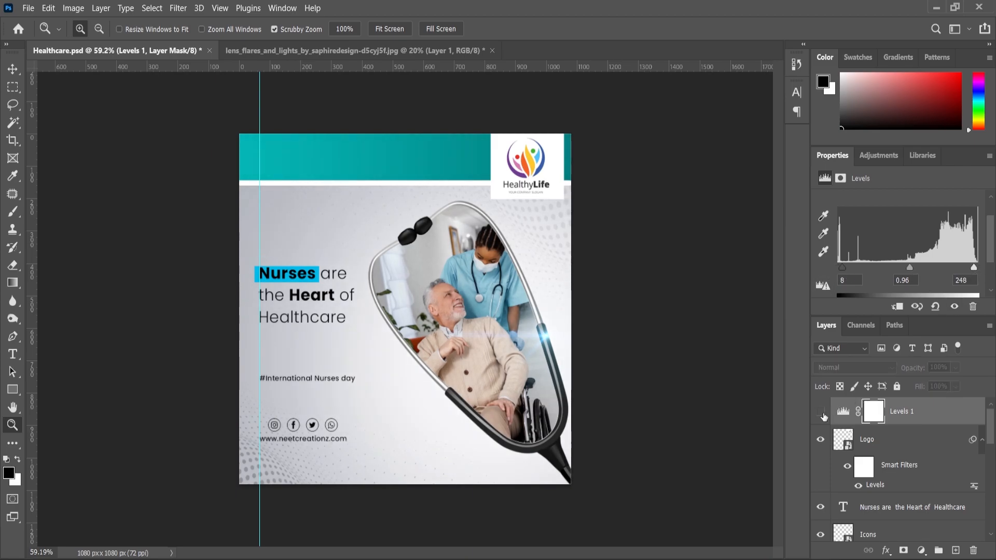
# Step: Hide the vertical guide and show the whole finished poster
pyautogui.keyDown('alt'); pyautogui.click(488, 338); pyautogui.keyUp('alt')
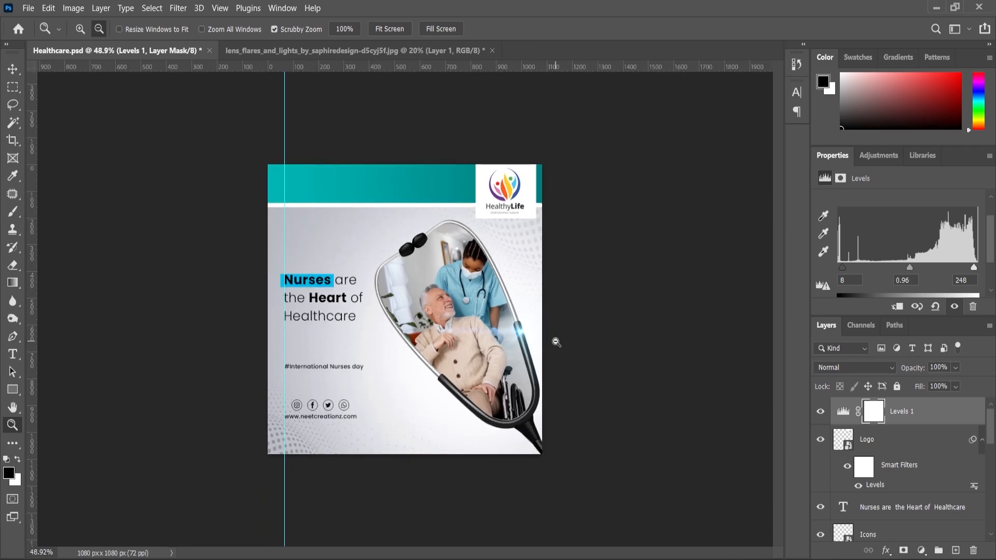
pyautogui.hotkey('ctrl', ';')
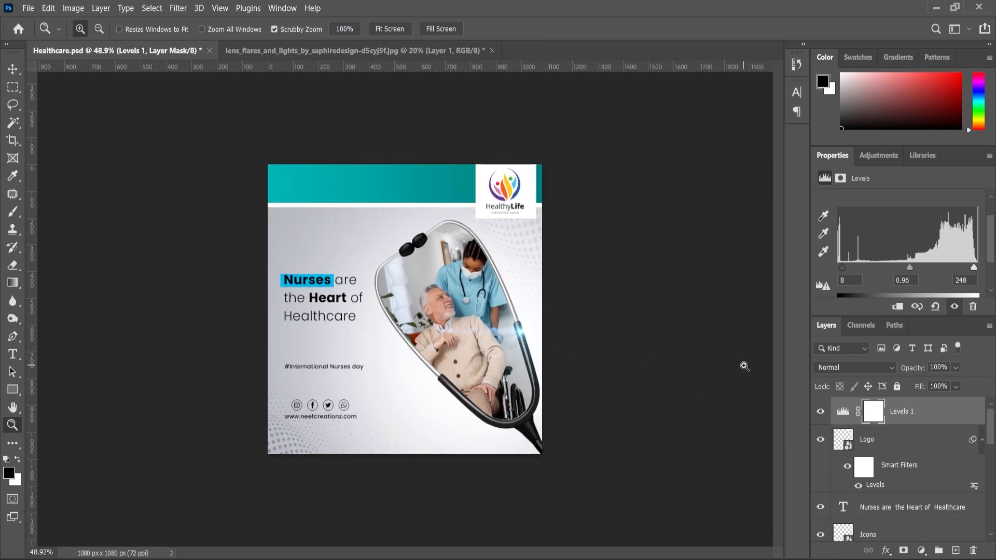
pyautogui.click(592, 388)
pyautogui.click(592, 387)
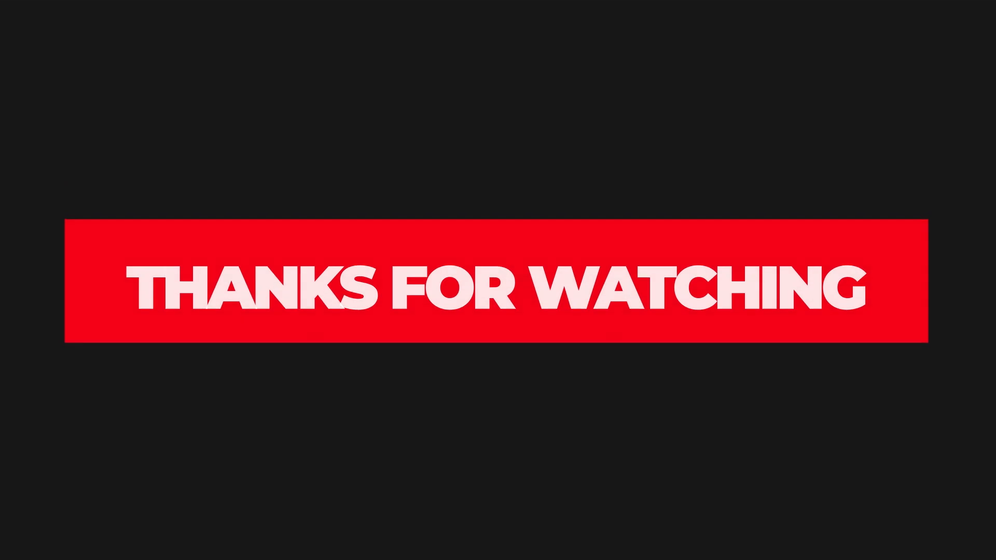